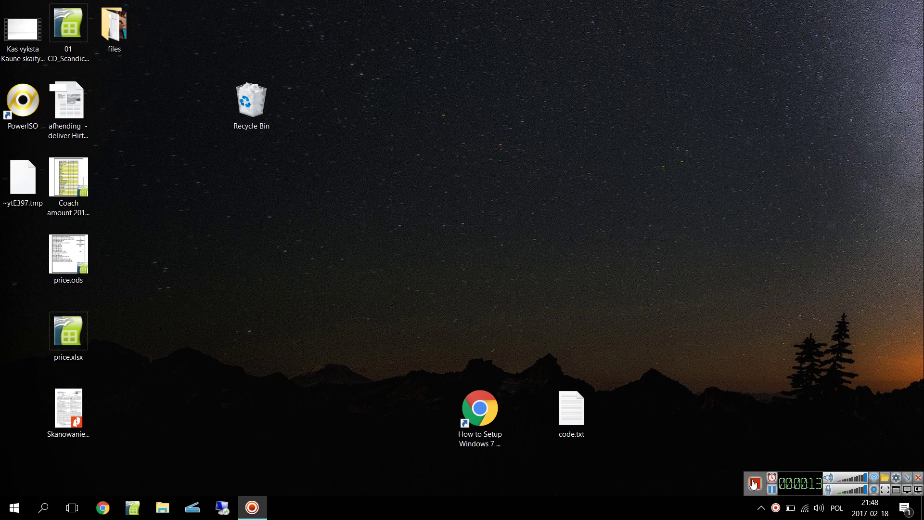
Drag the PowerISO desktop shortcut from the left icon column to the top-centre of the desktop.
click(496, 410)
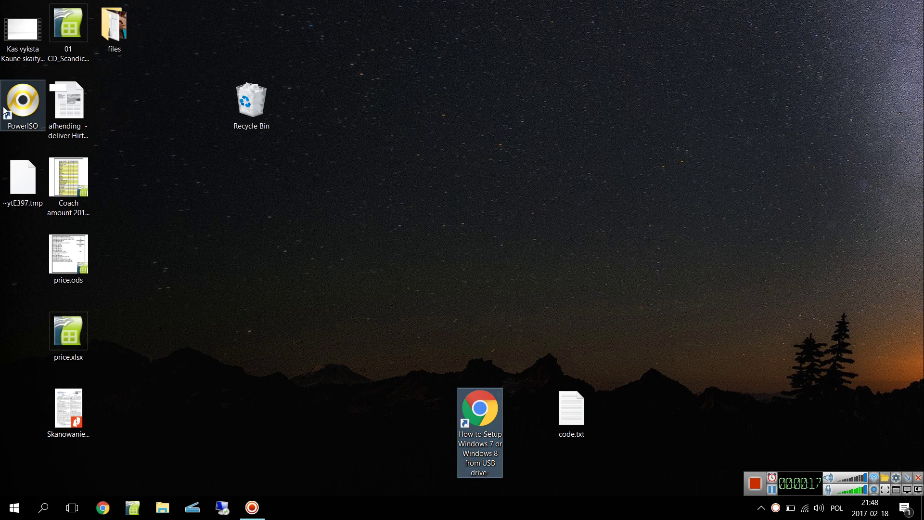
drag(3, 107, 563, 139)
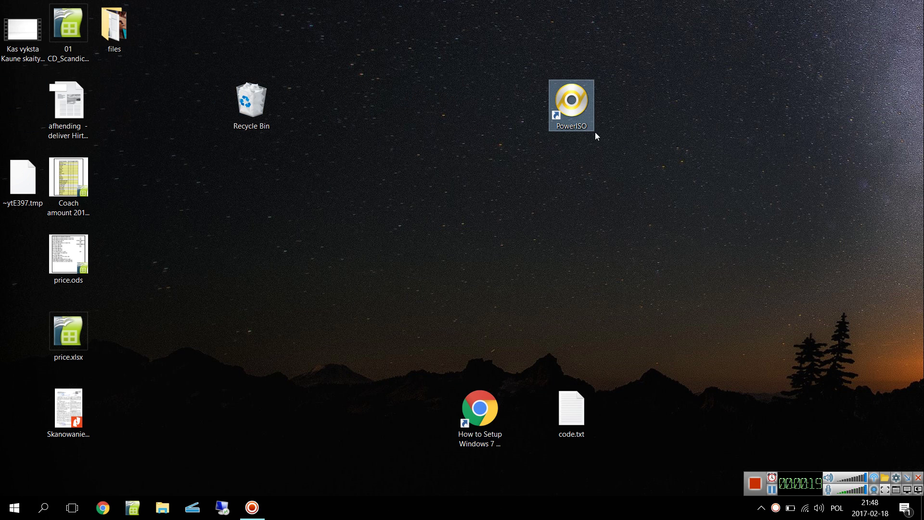
Zoom the USB tutorial page to 175% and follow its link to PowerISO's download page.
click(711, 158)
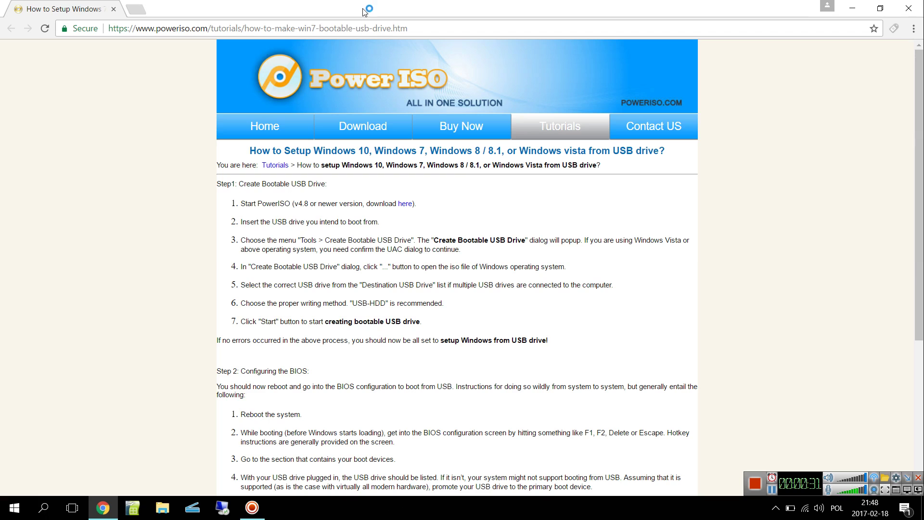
key(ctrl+plus)
key(ctrl+plus)
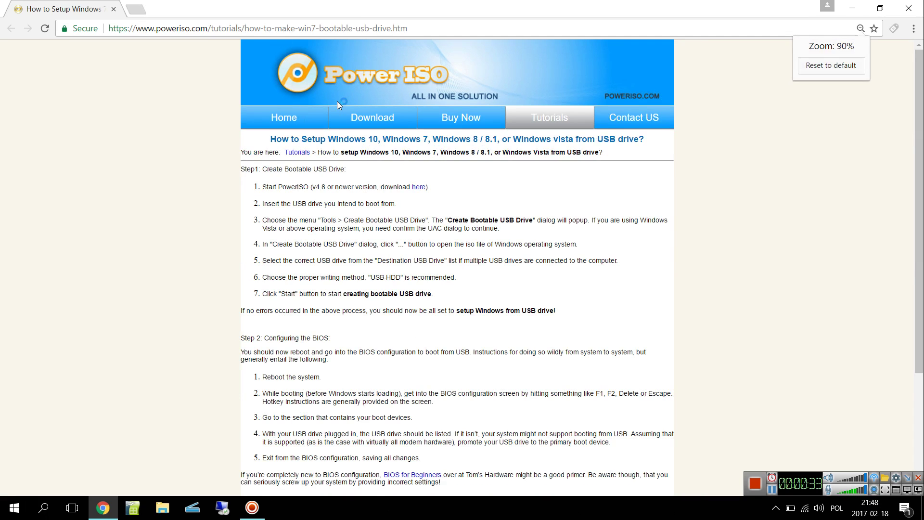
key(ctrl+plus)
key(ctrl+plus)
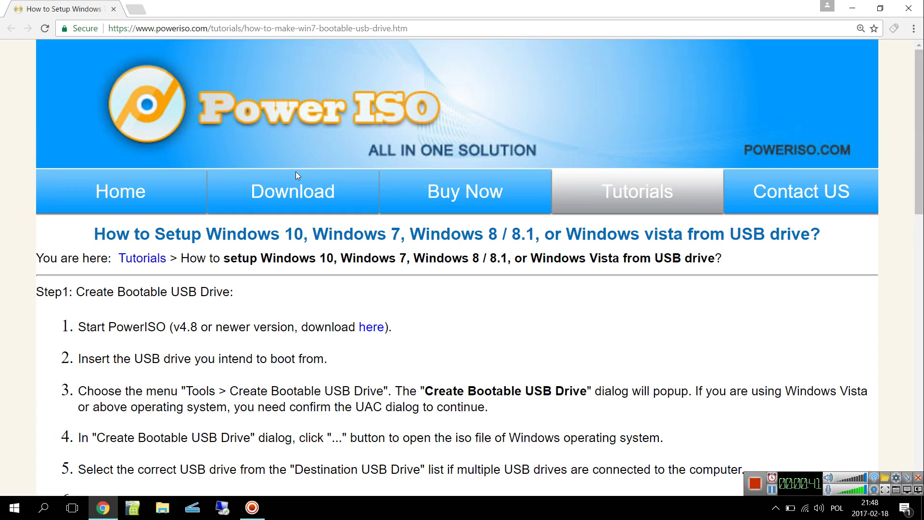
click(296, 193)
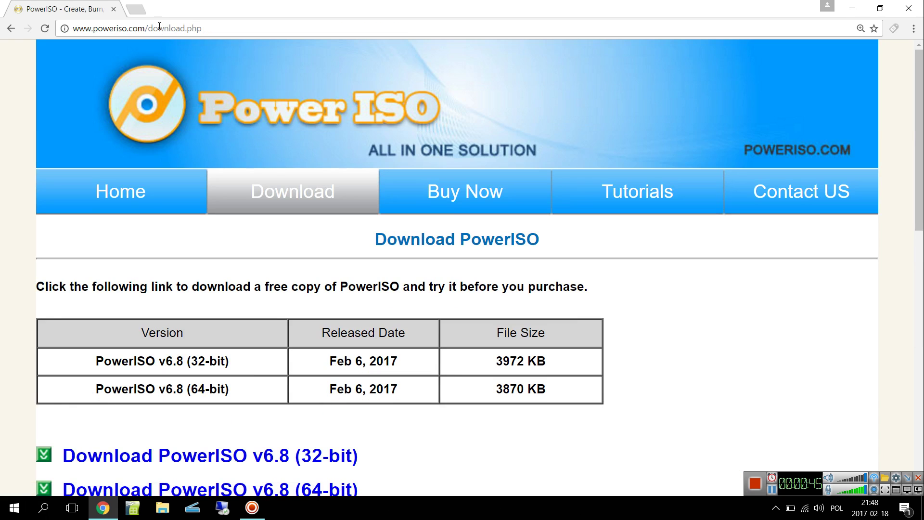
Search for 'poweriso download' in a new Chrome tab.
click(124, 32)
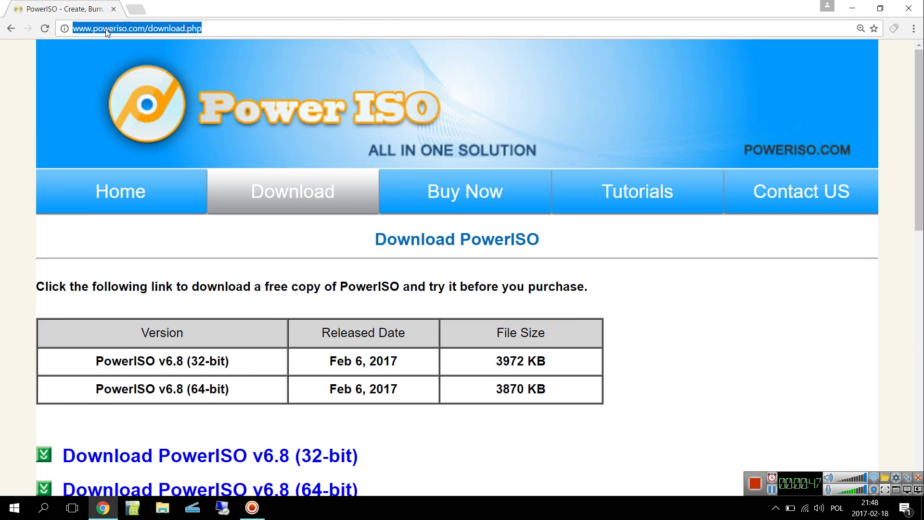
double_click(107, 30)
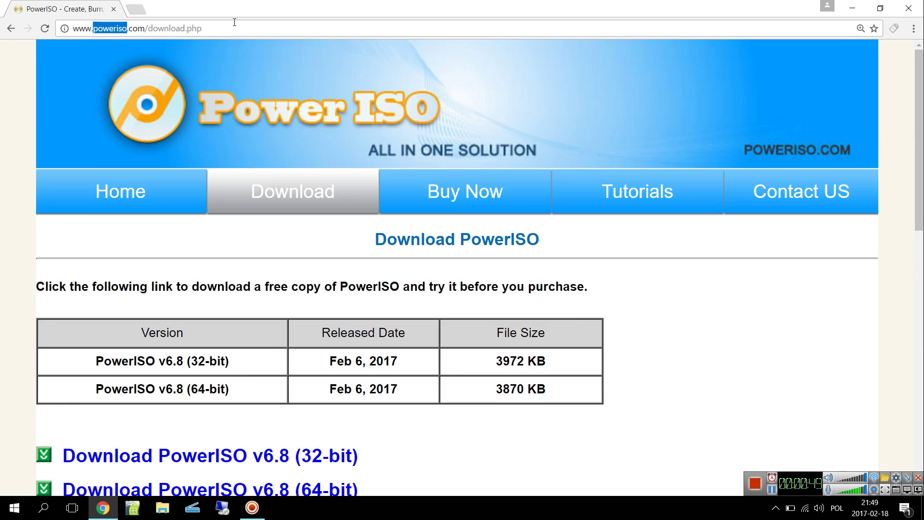
key(ctrl+c)
click(140, 7)
key(ctrl+v)
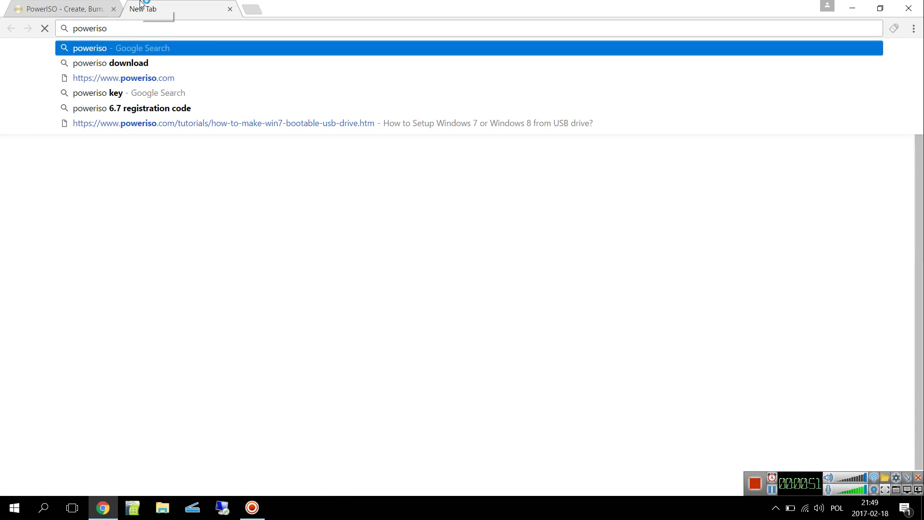
text(download)
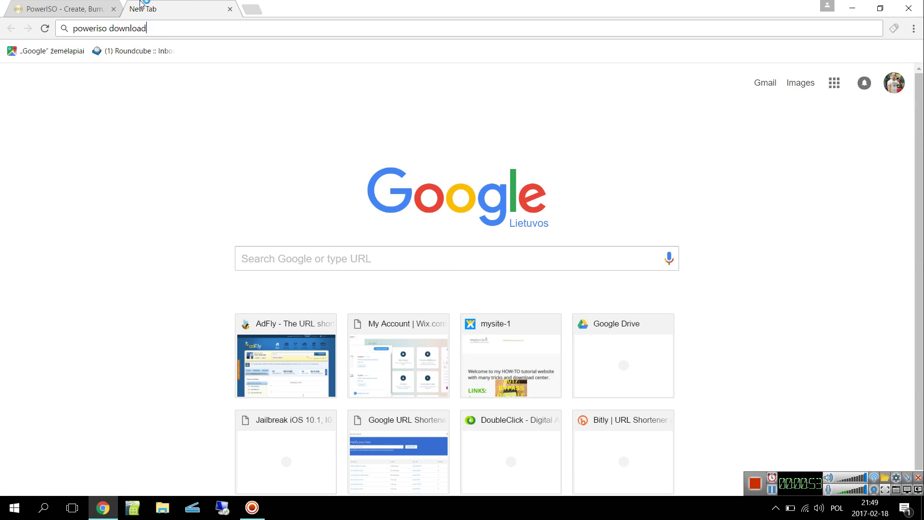
key(Return)
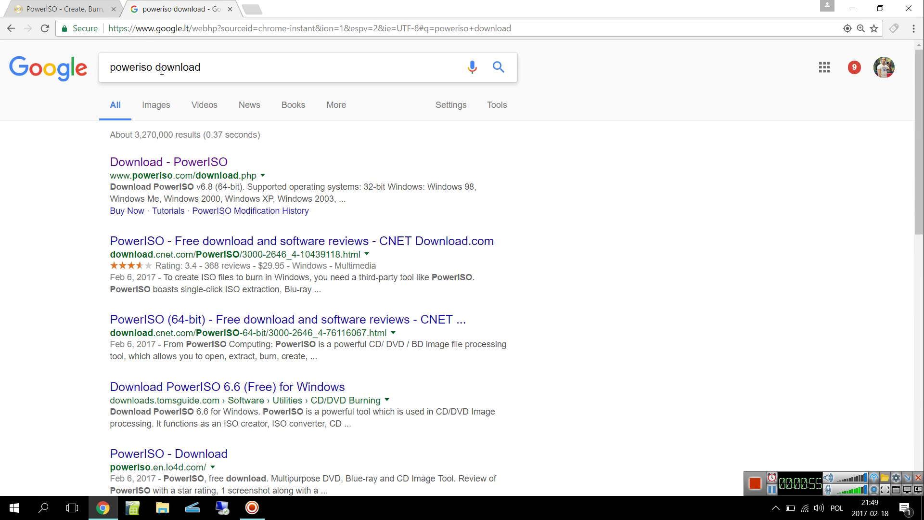
Open the 'Download - PowerISO' result and download the 64-bit PowerISO v6.8 installer.
click(155, 164)
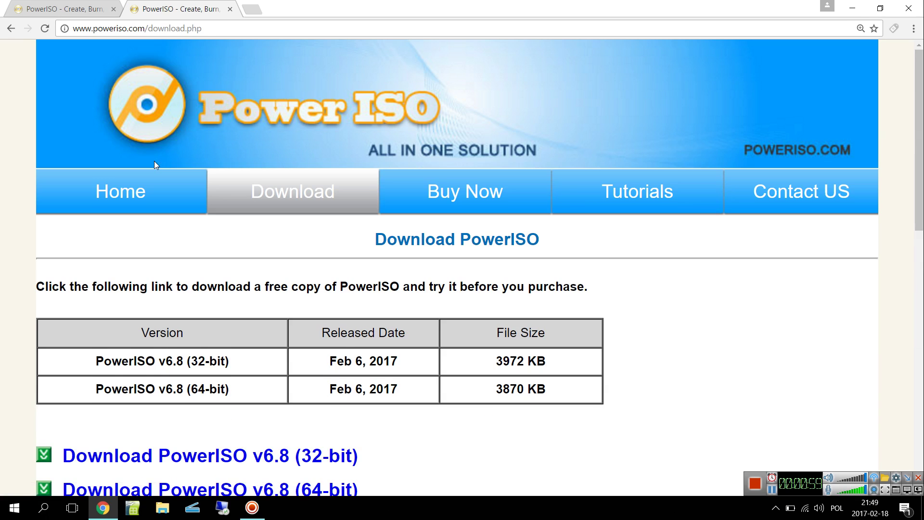
scroll(154, 160, down, 2)
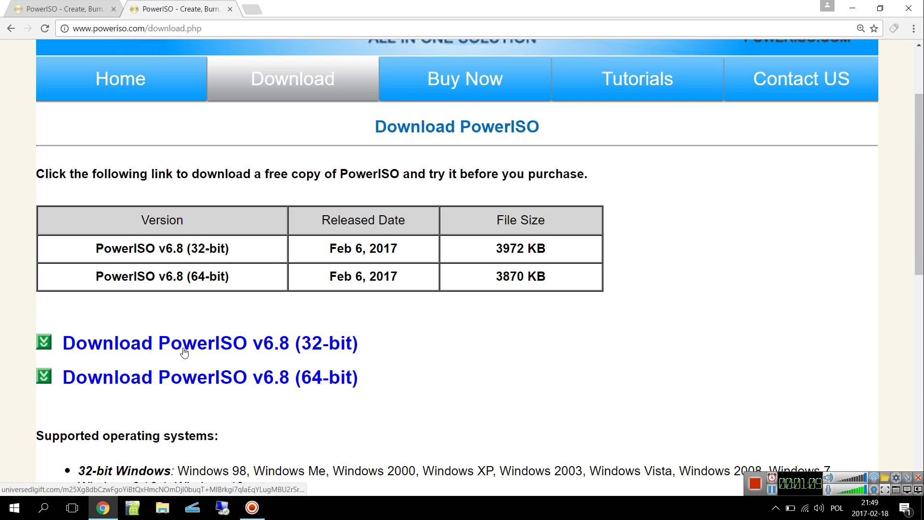
click(192, 384)
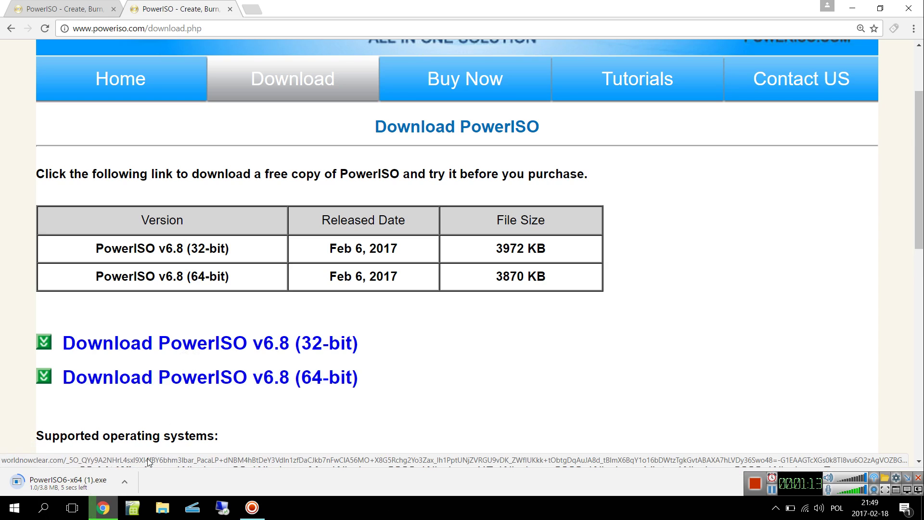
Show PowerISO6-x64 (1).exe in the Downloads folder and launch the installer.
click(126, 483)
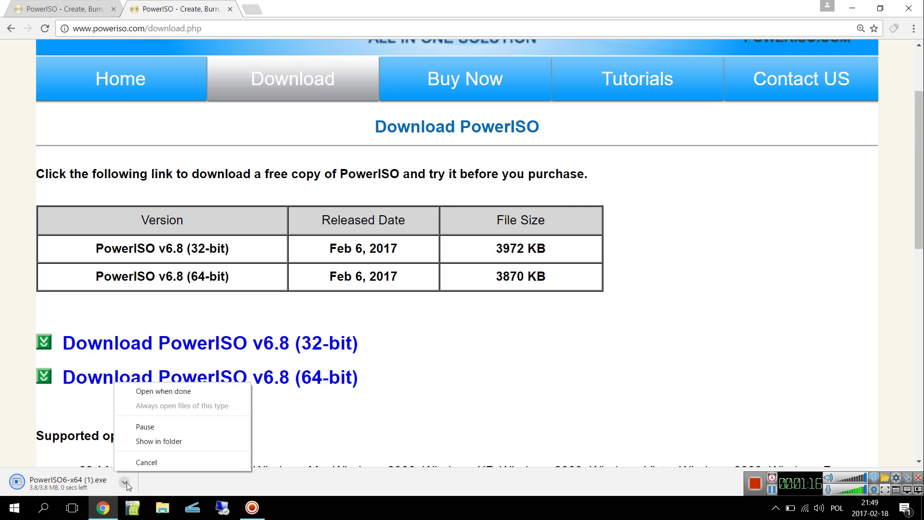
click(156, 447)
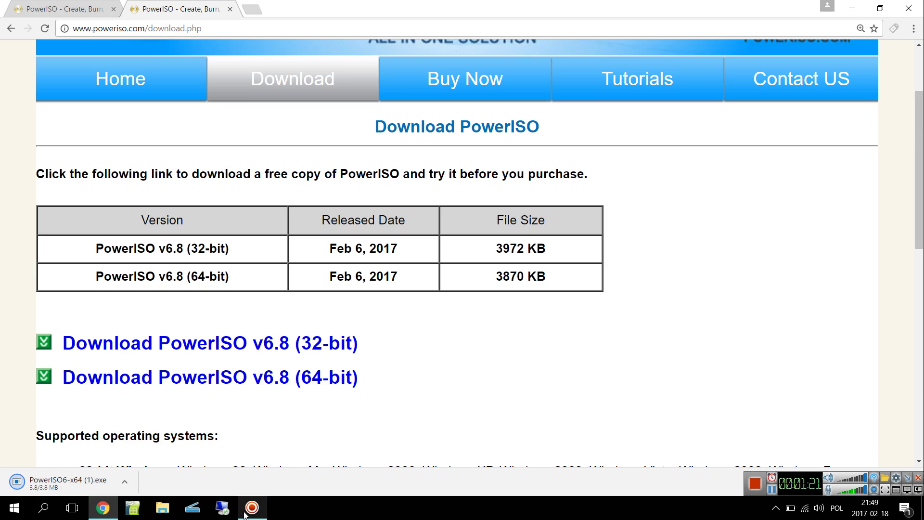
click(125, 482)
click(168, 441)
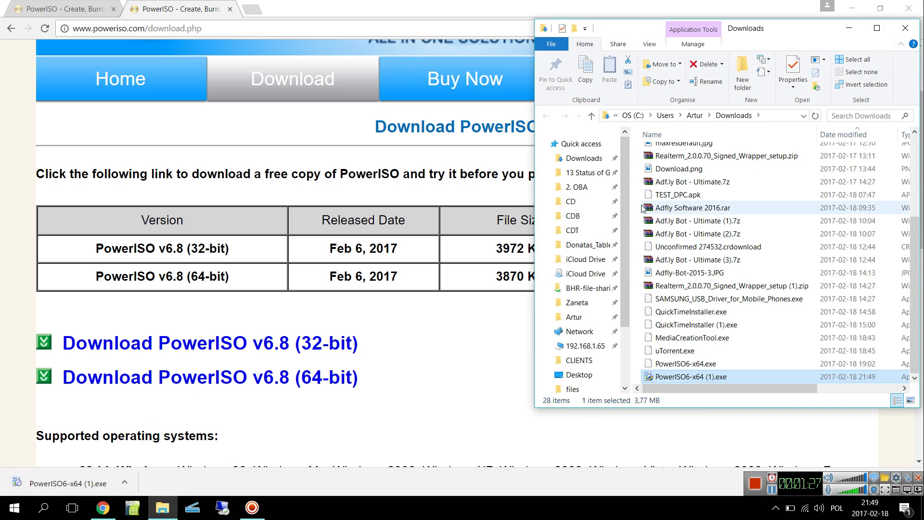
double_click(665, 375)
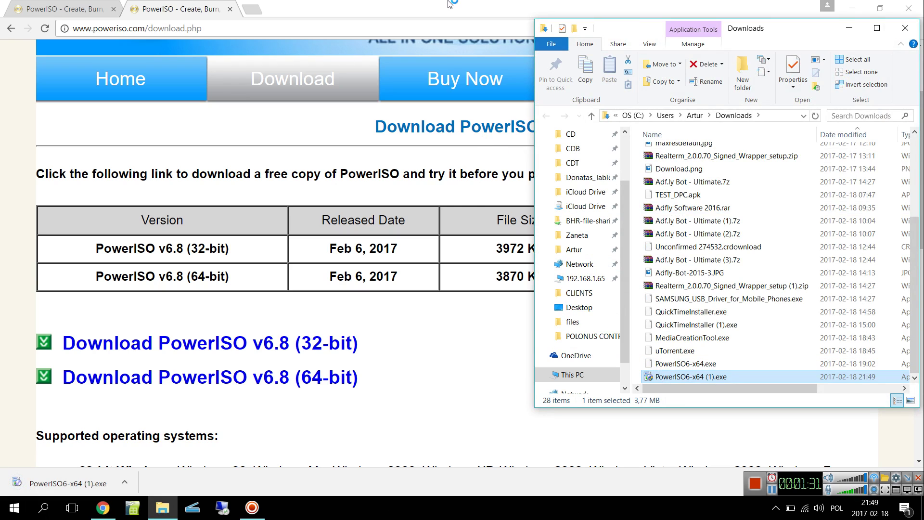
click(488, 153)
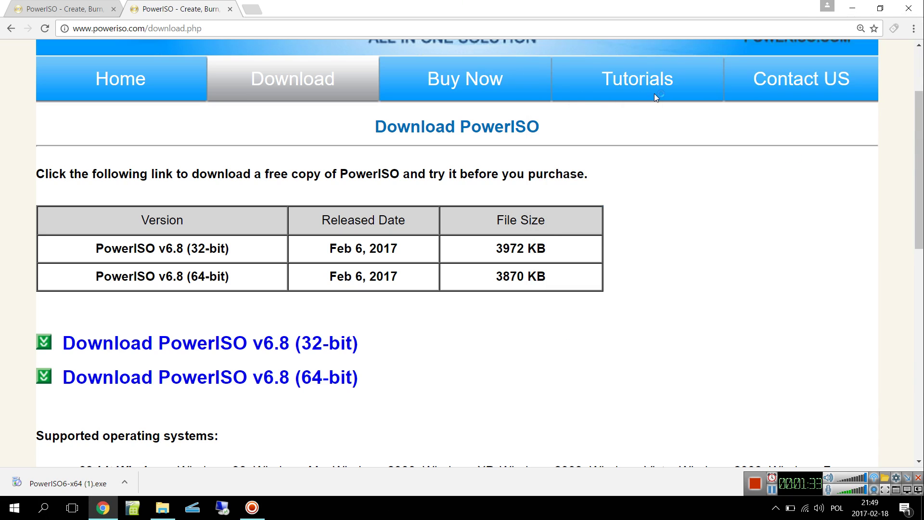
Browse PowerISO's Tutorials page, then bring the 6.8 Setup License Agreement forward.
click(624, 83)
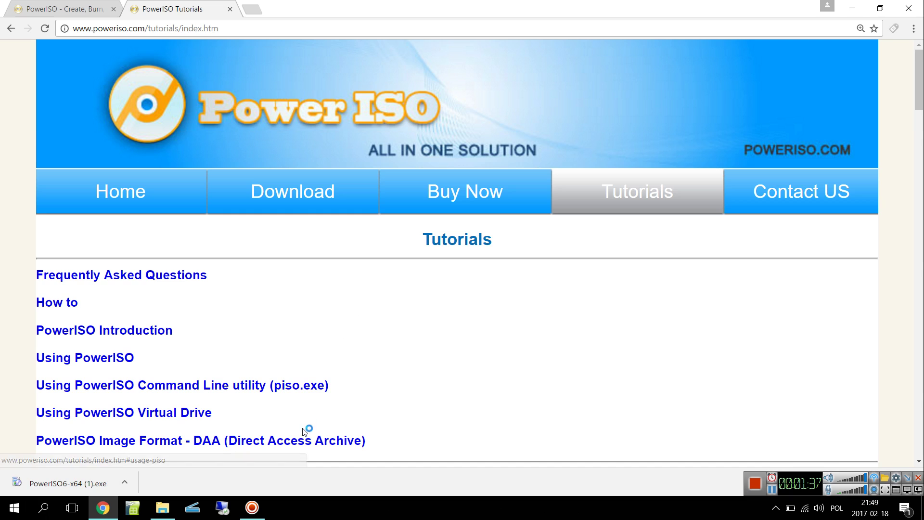
scroll(413, 278, down, 5)
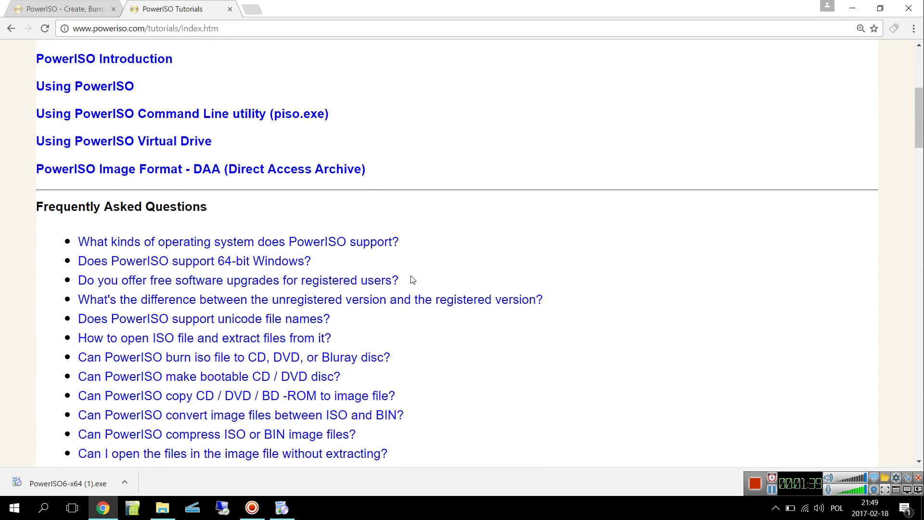
scroll(406, 290, down, 5)
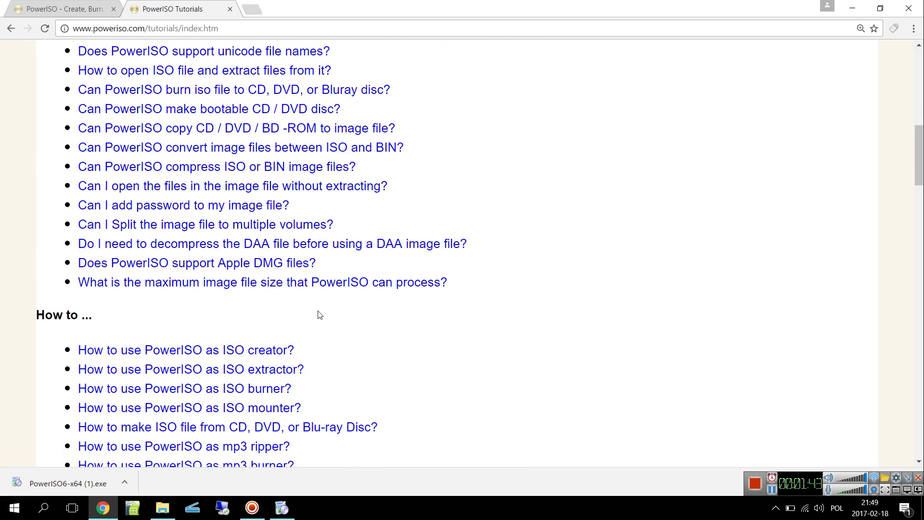
click(282, 510)
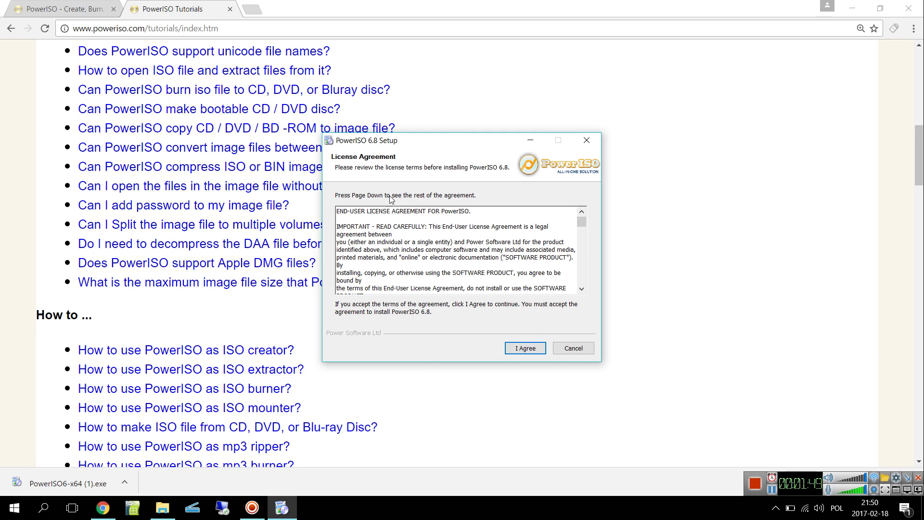
Accept the license and install PowerISO 6.8 into the default C:\Program Files\PowerISO folder.
drag(454, 144, 653, 106)
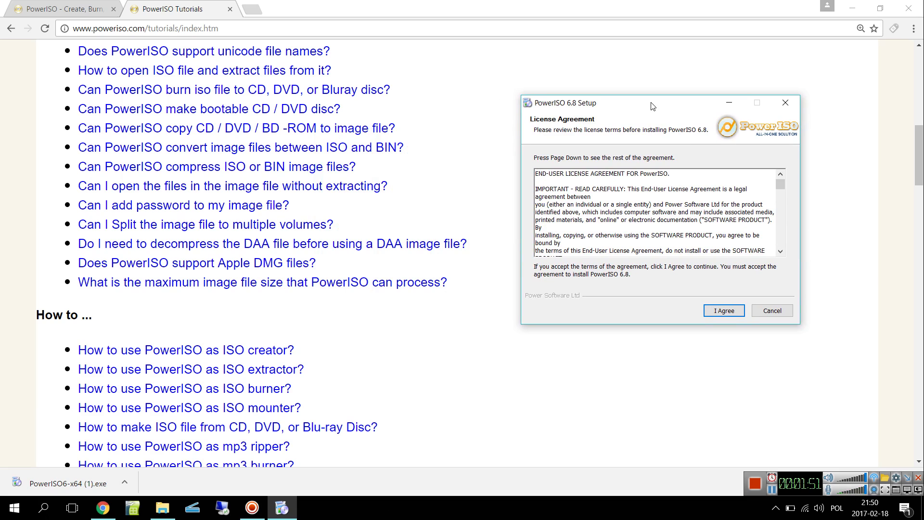
click(736, 311)
click(737, 312)
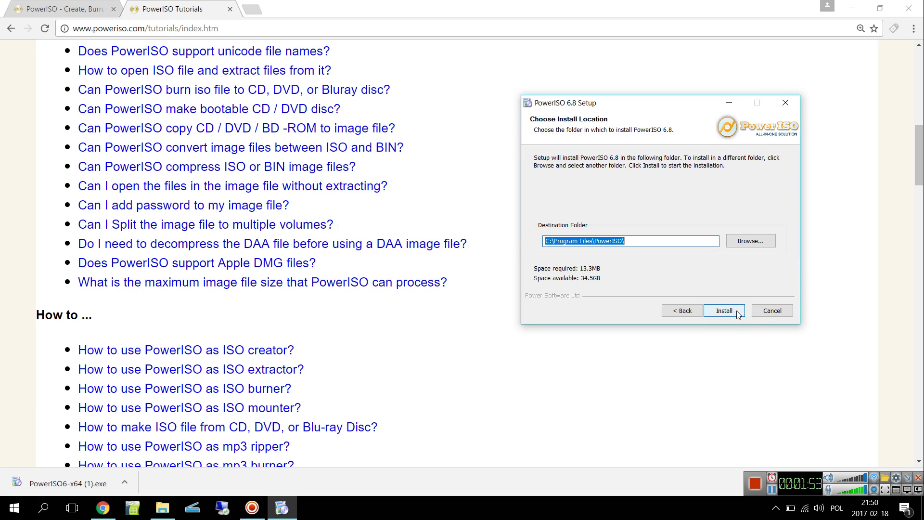
click(737, 311)
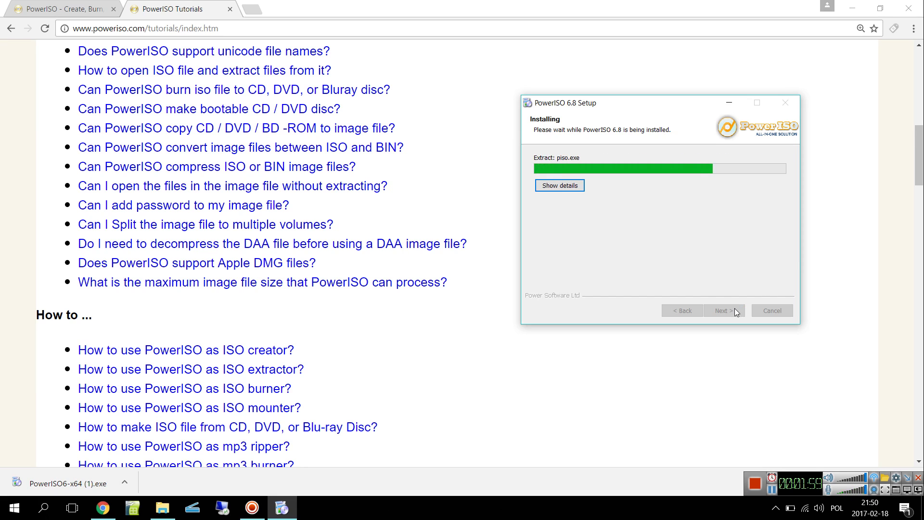
click(557, 58)
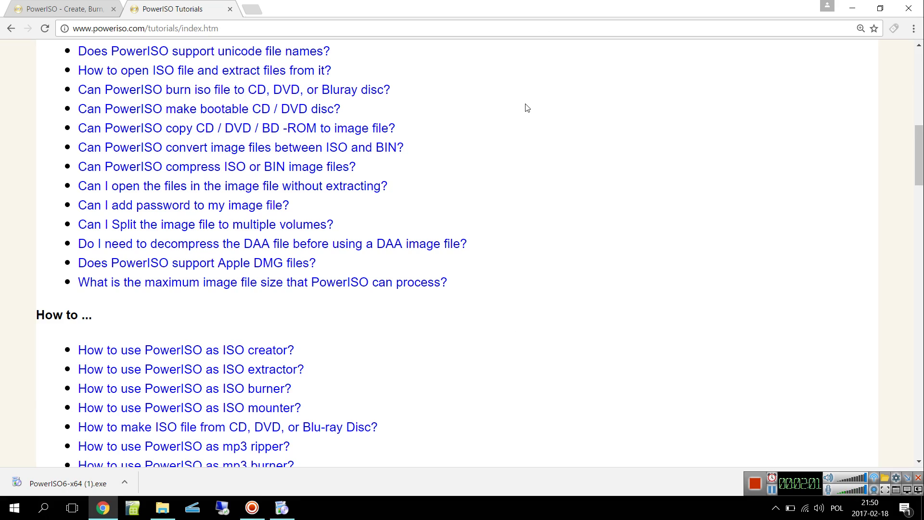
Scroll up and down through PowerISO's Tutorials list to look it over.
scroll(528, 107, down, 8)
scroll(527, 107, down, 20)
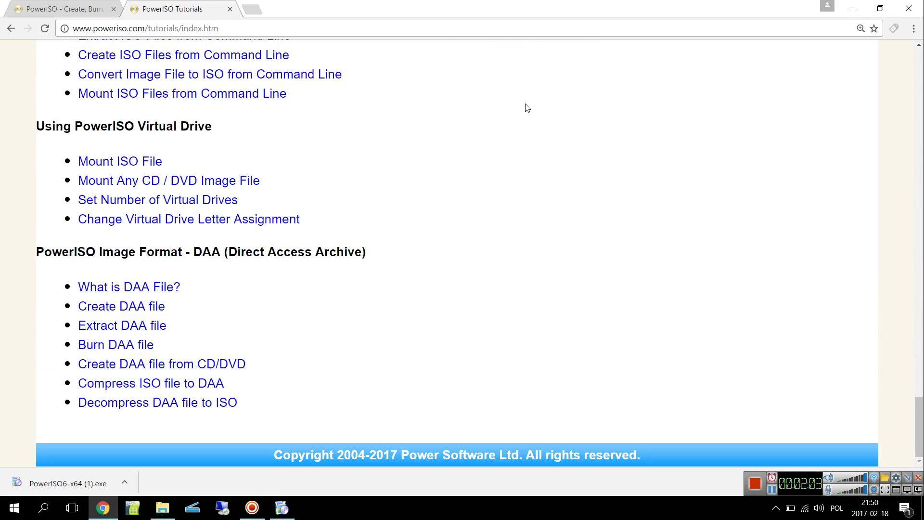
scroll(528, 107, up, 20)
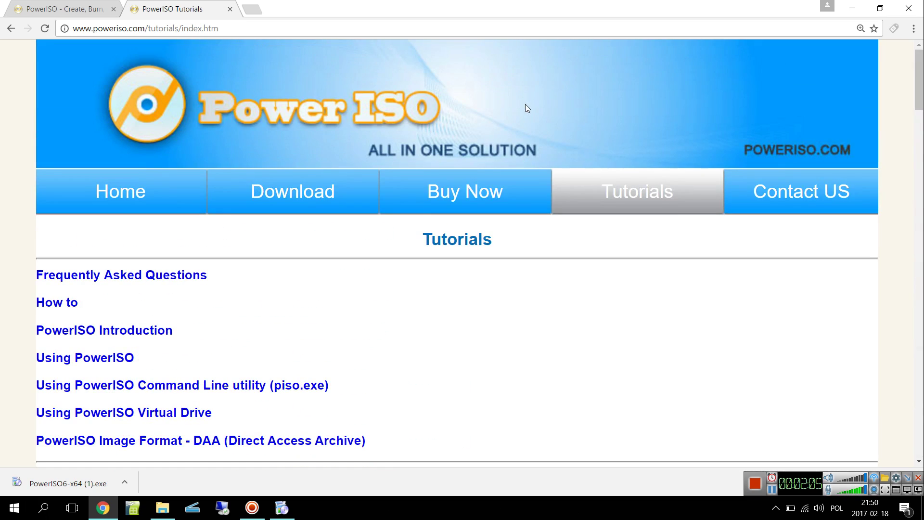
scroll(526, 106, down, 4)
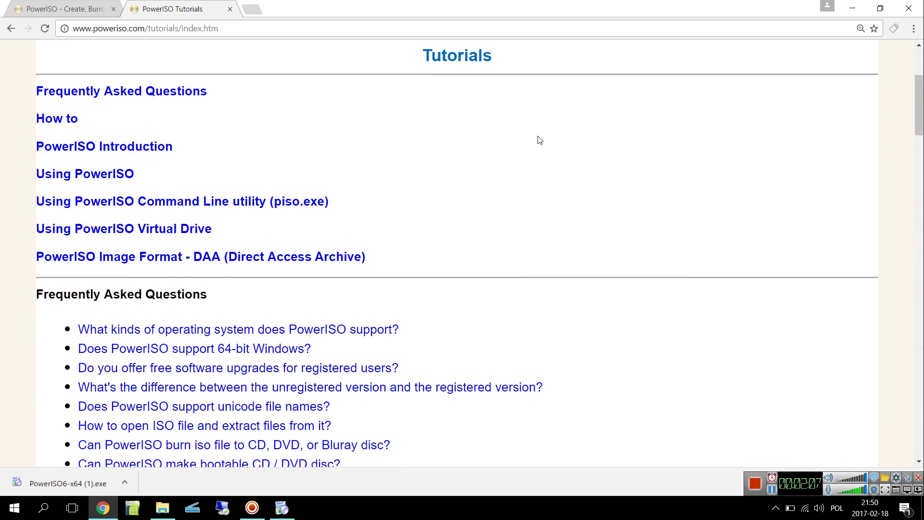
scroll(537, 139, down, 1)
scroll(551, 137, up, 3)
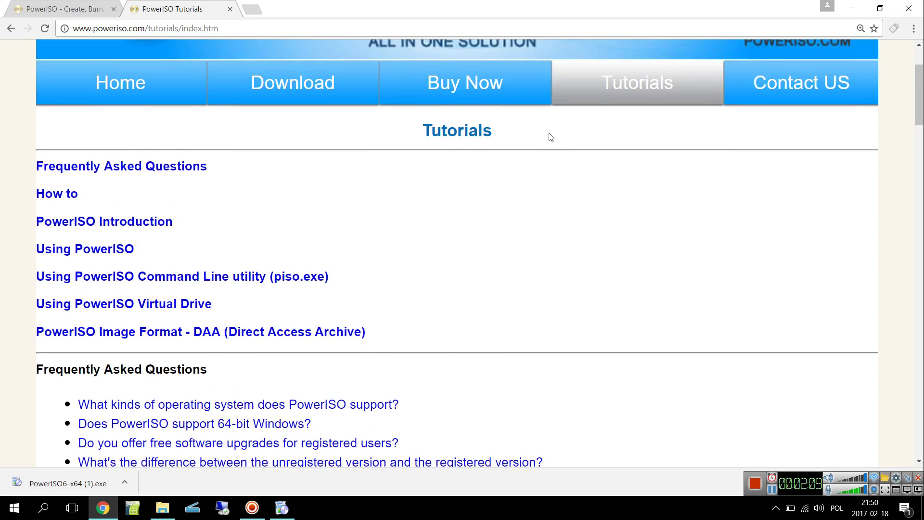
Close Chrome and open the USB setup tutorial from its desktop shortcut.
click(908, 9)
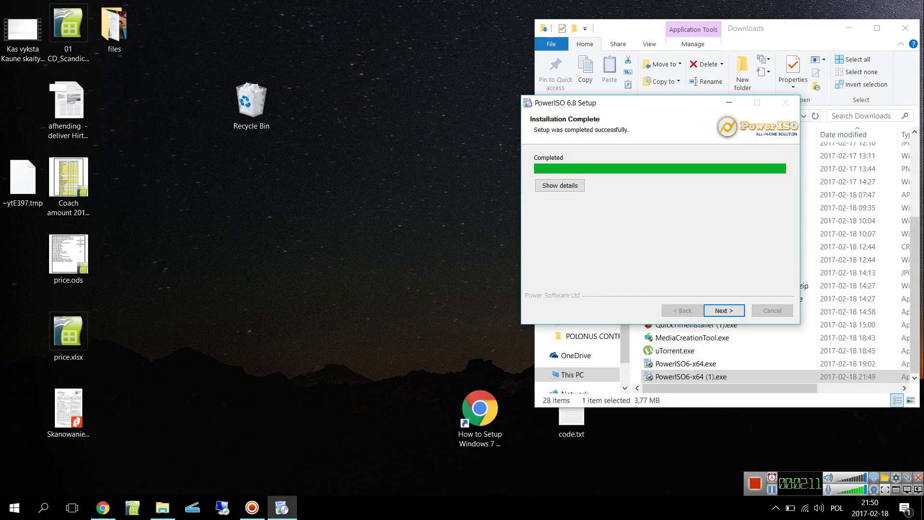
click(488, 434)
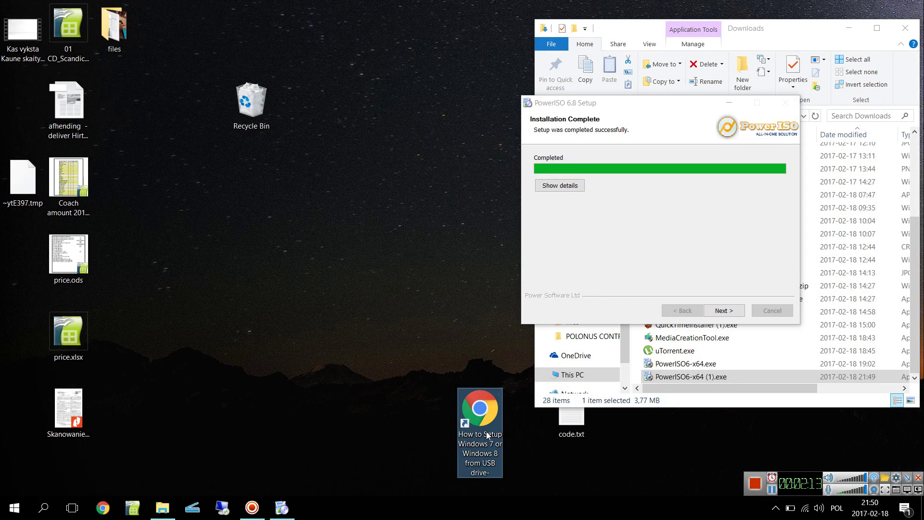
double_click(487, 432)
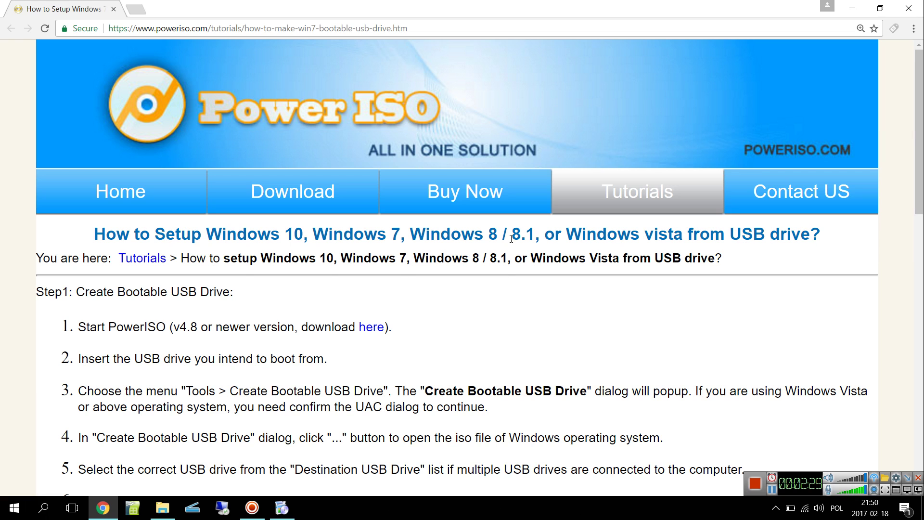
scroll(511, 238, down, 2)
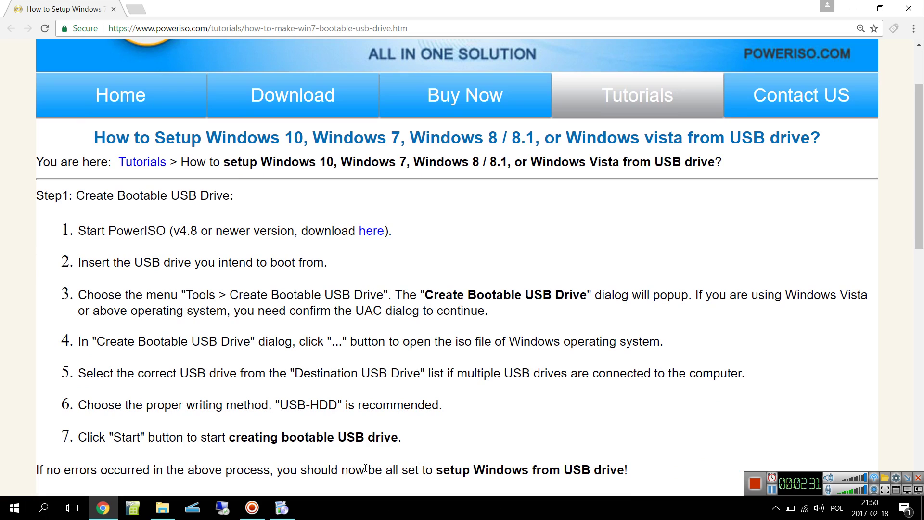
Finish the PowerISO 6.8 Setup wizard and close it.
click(282, 508)
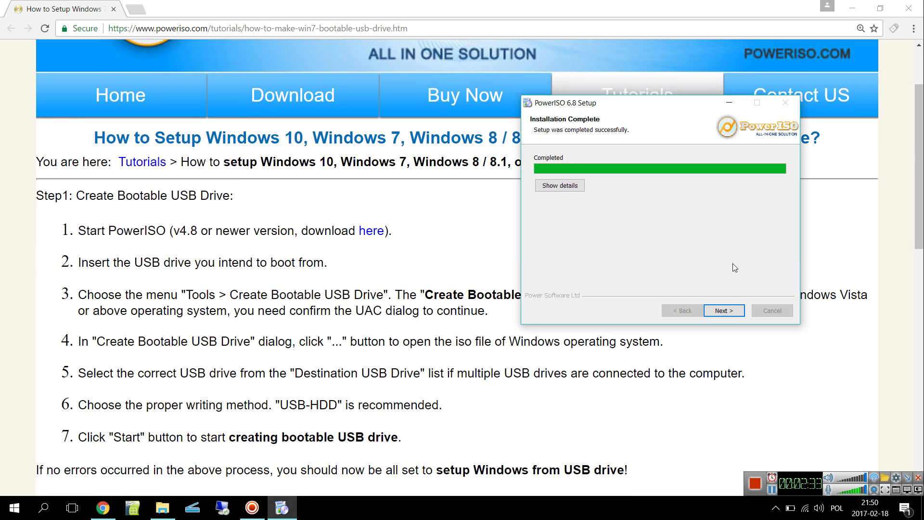
click(726, 309)
click(725, 311)
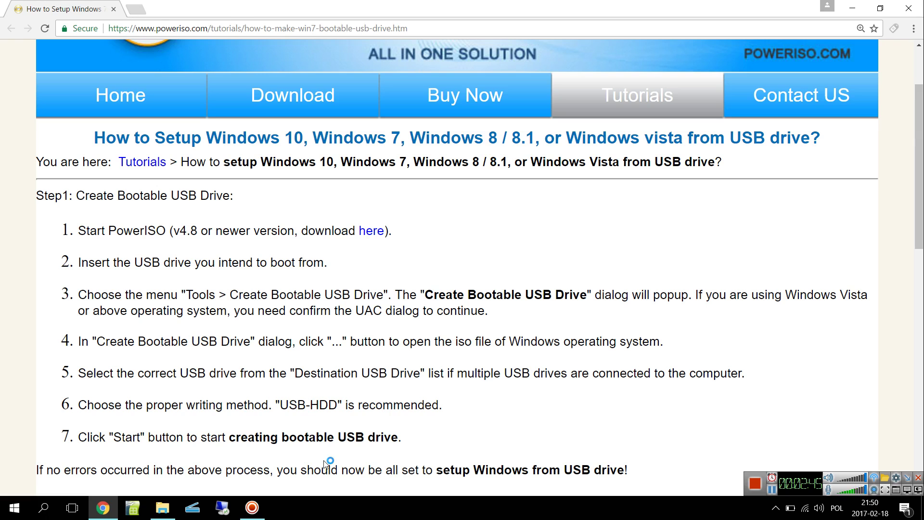
Launch PowerISO from the Start search and continue unregistered.
click(9, 515)
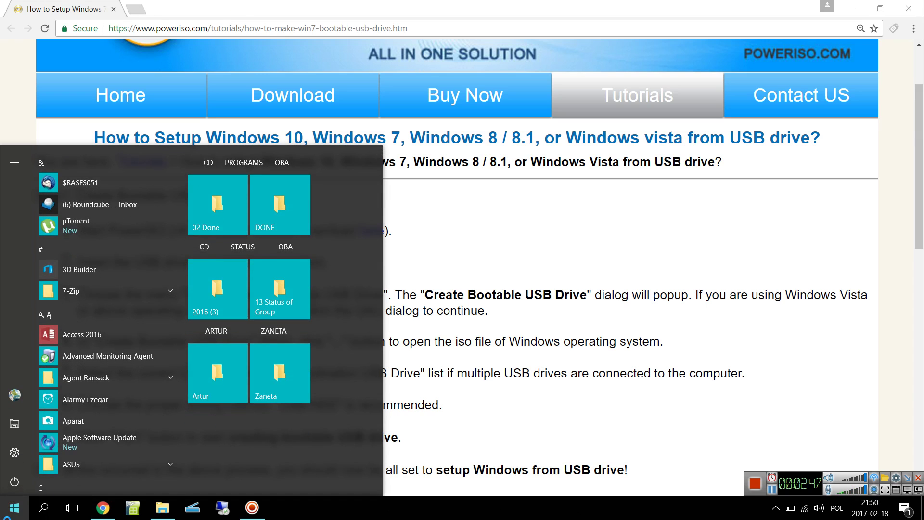
text(power)
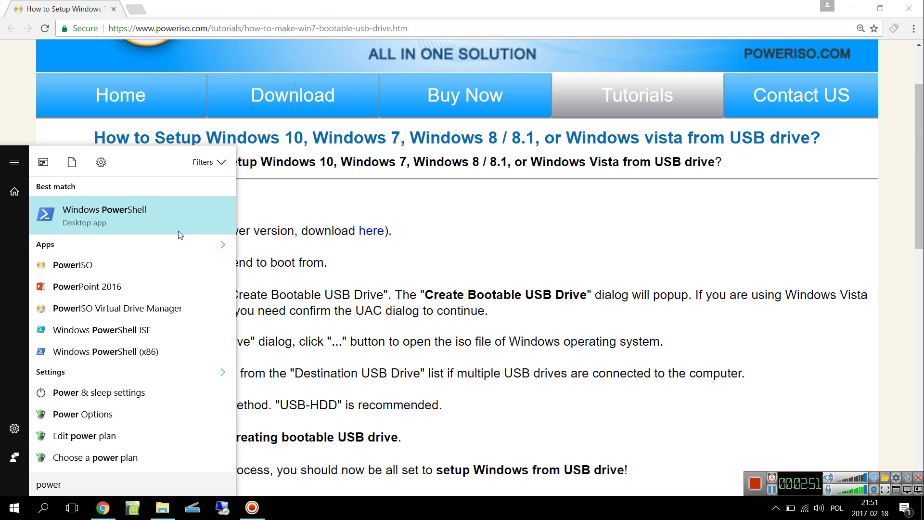
click(156, 265)
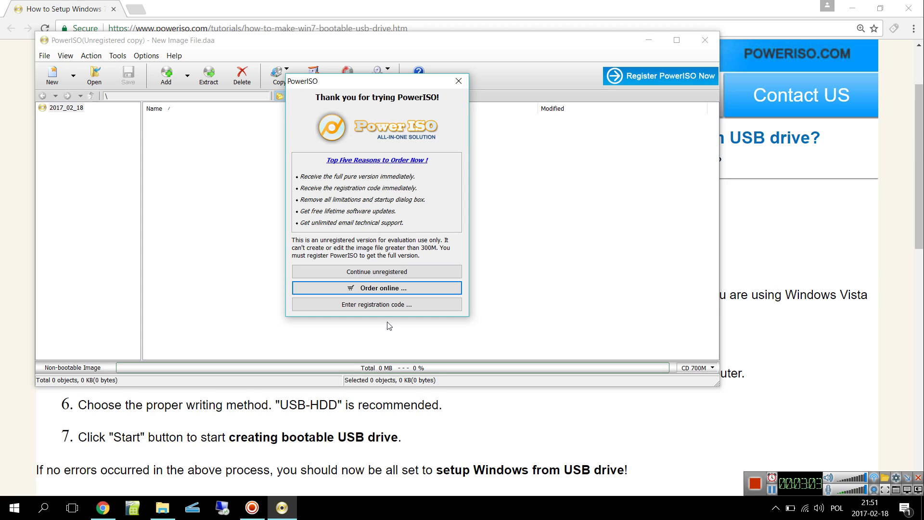
click(403, 271)
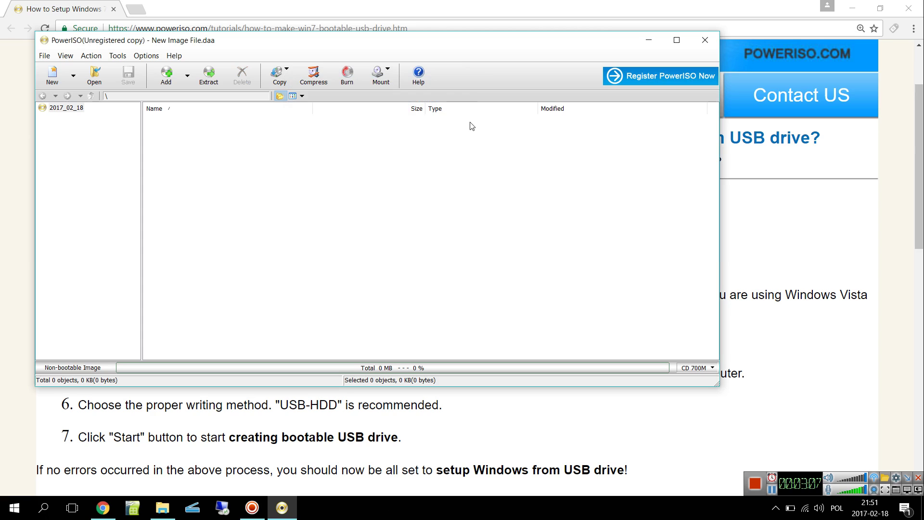
Open Tools > Create Bootable USB Drive, granting administrator rights.
click(91, 56)
mouse_move(112, 56)
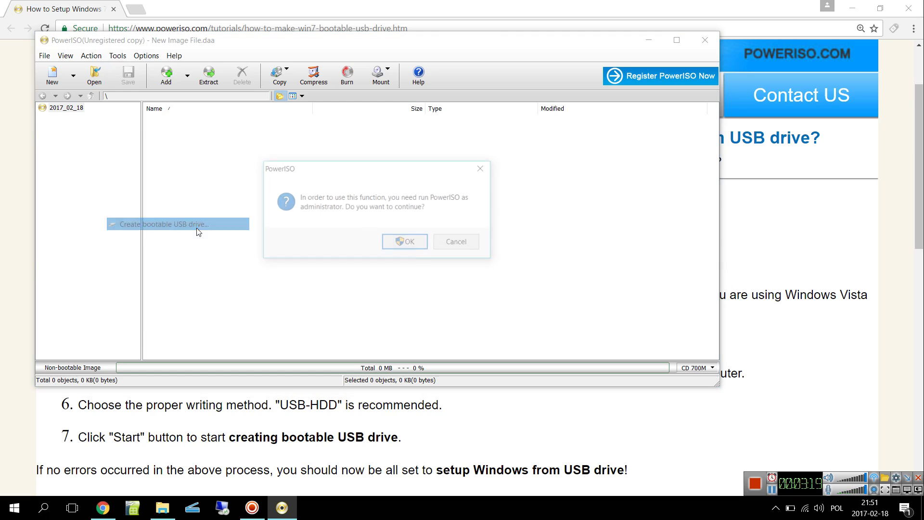
click(407, 244)
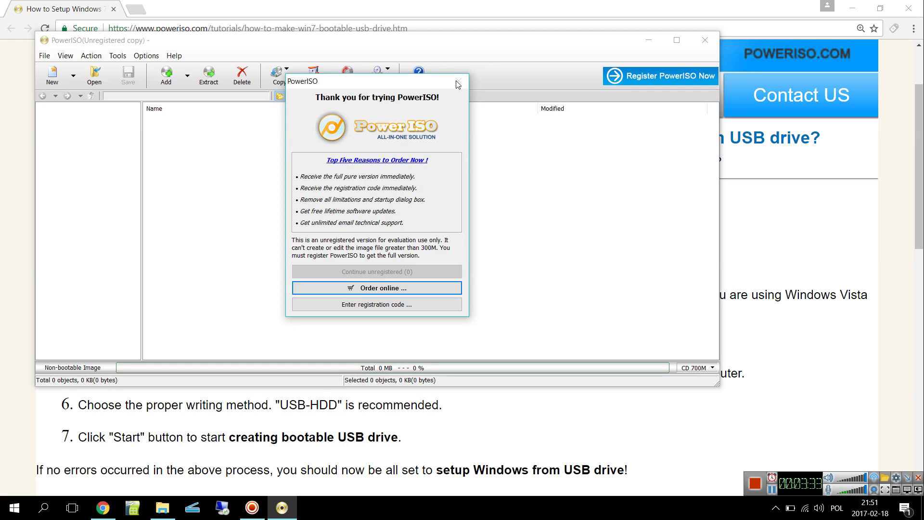
click(460, 82)
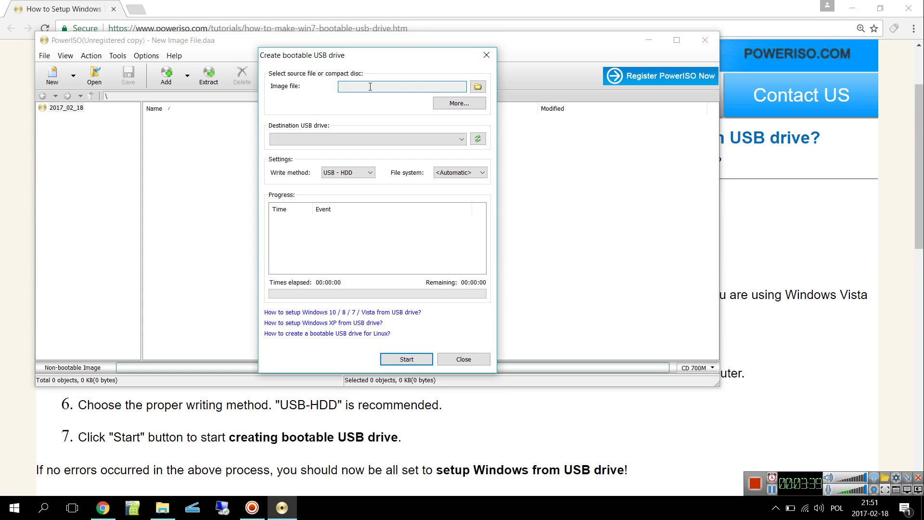
Choose Win10_Pro_1511_English_x64_july_2016.iso as the dialog's image file.
drag(335, 60, 374, 126)
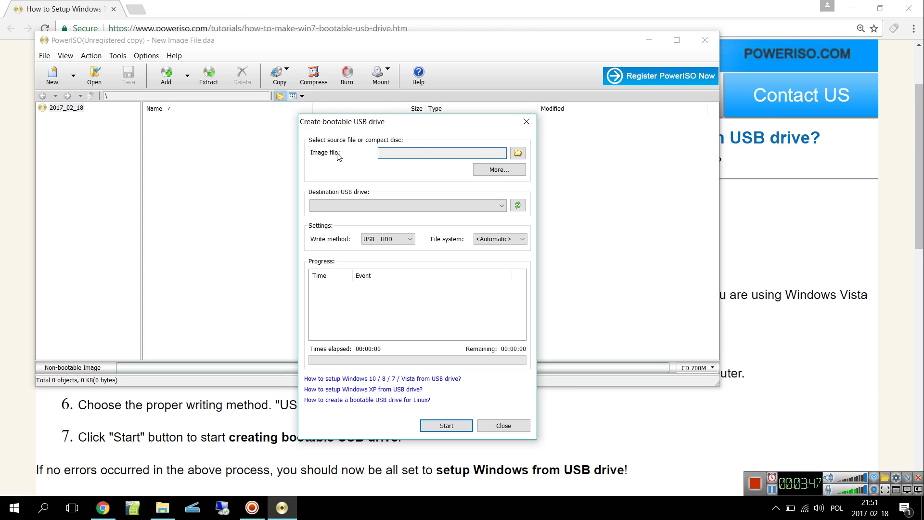
click(518, 153)
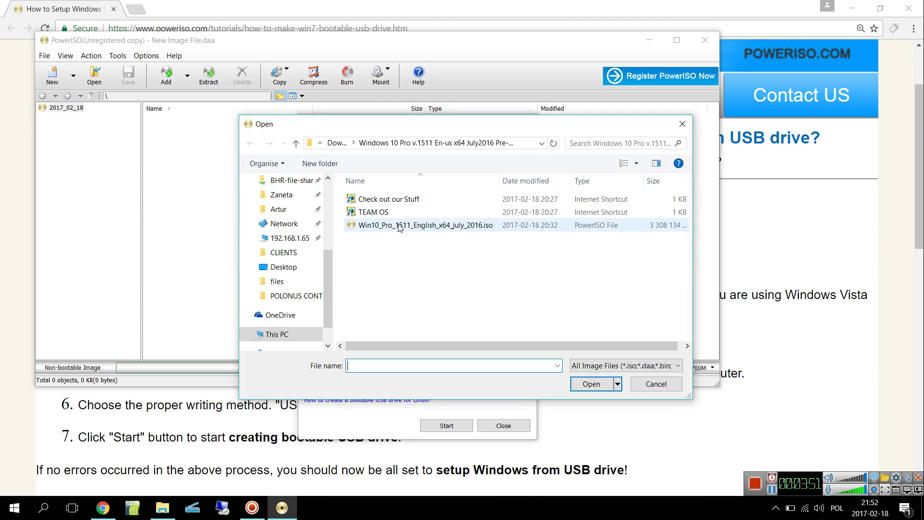
click(401, 226)
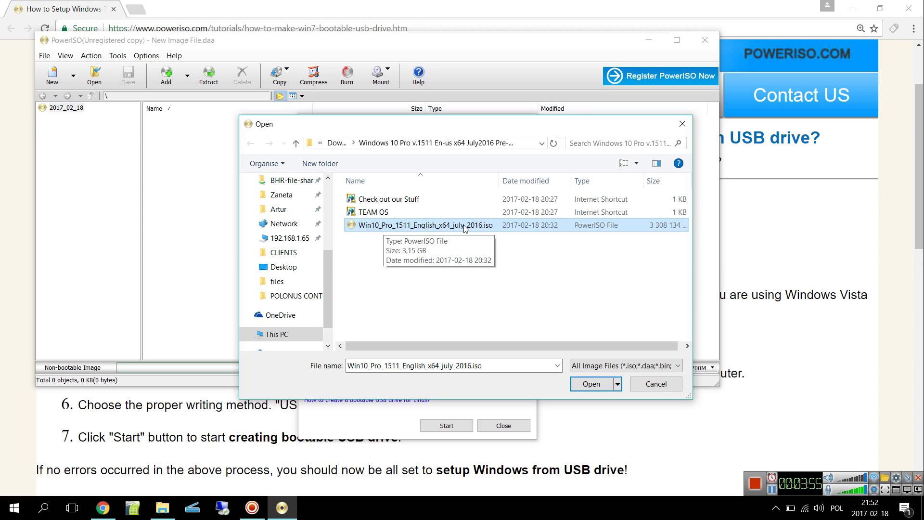
key(Escape)
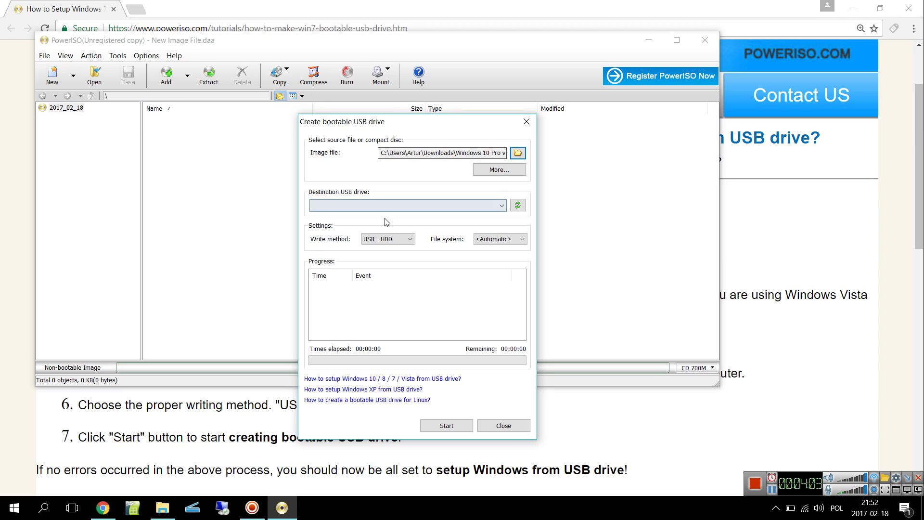
drag(486, 154, 538, 154)
click(458, 150)
click(479, 155)
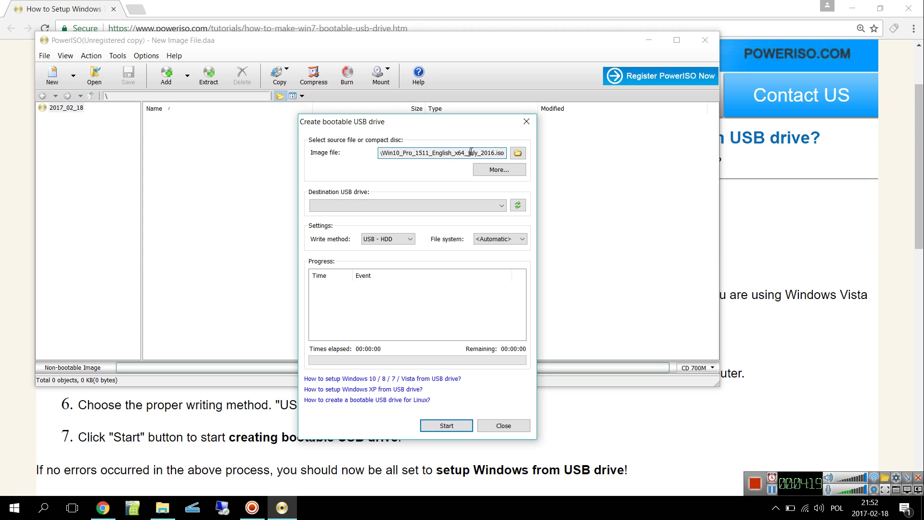
drag(471, 153, 306, 147)
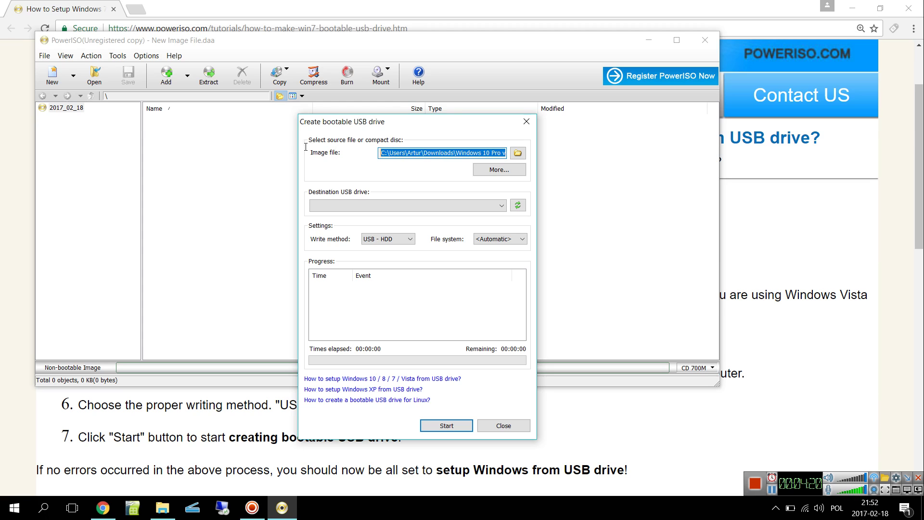
click(479, 168)
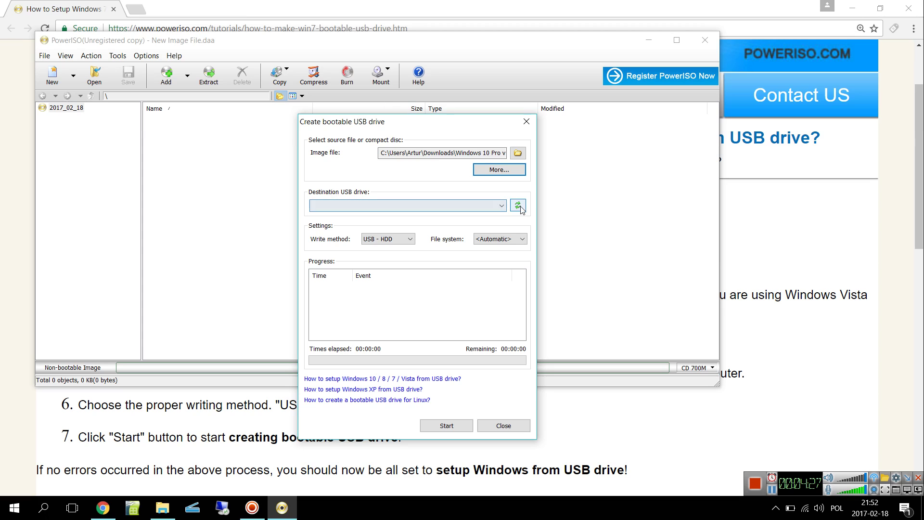
click(504, 206)
click(503, 207)
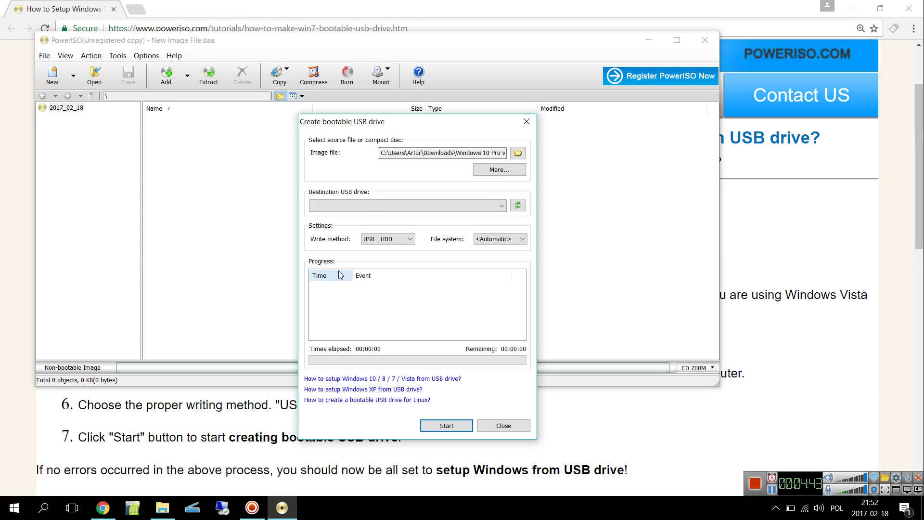
click(398, 239)
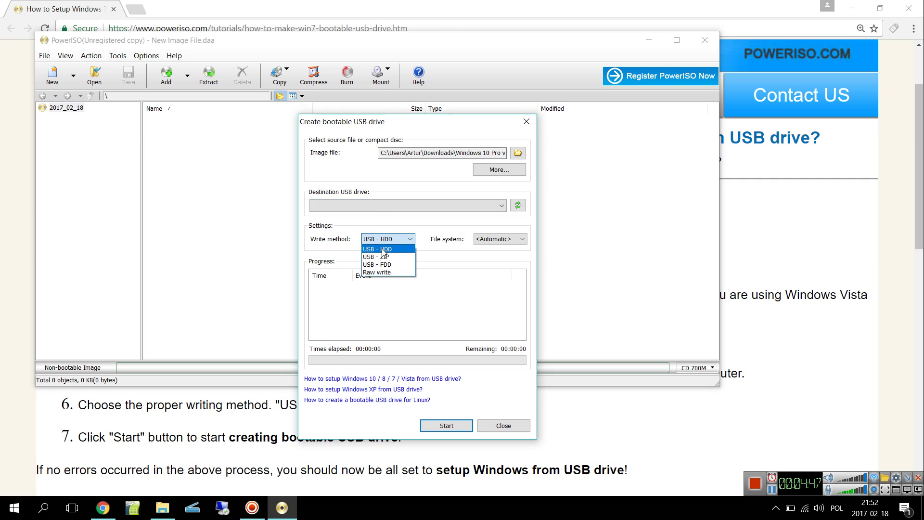
click(384, 250)
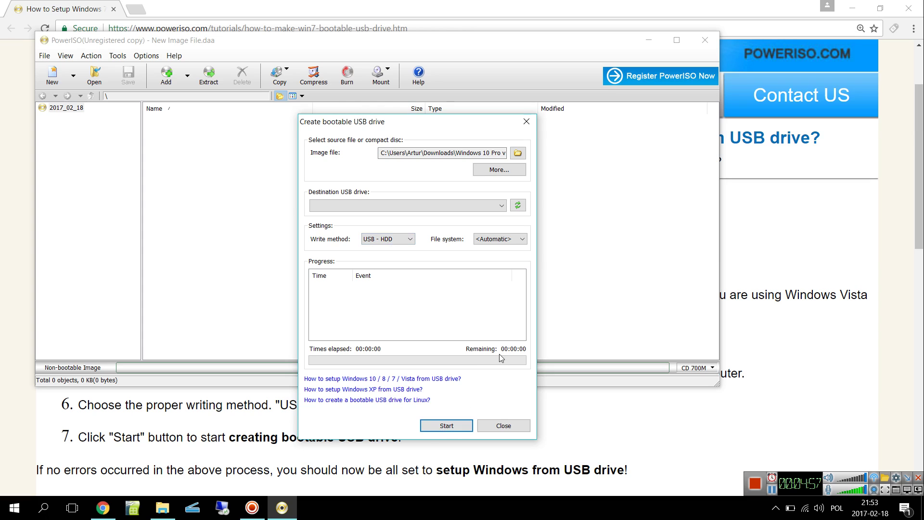
click(518, 154)
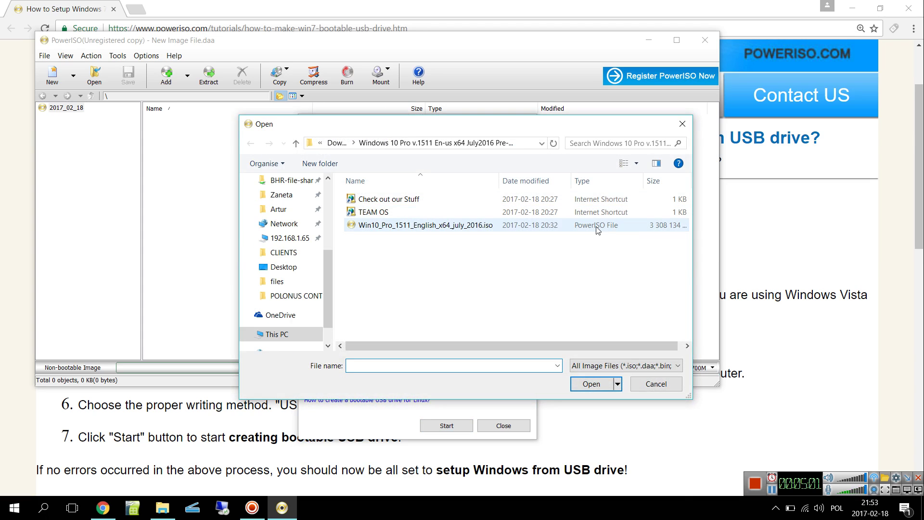
click(597, 226)
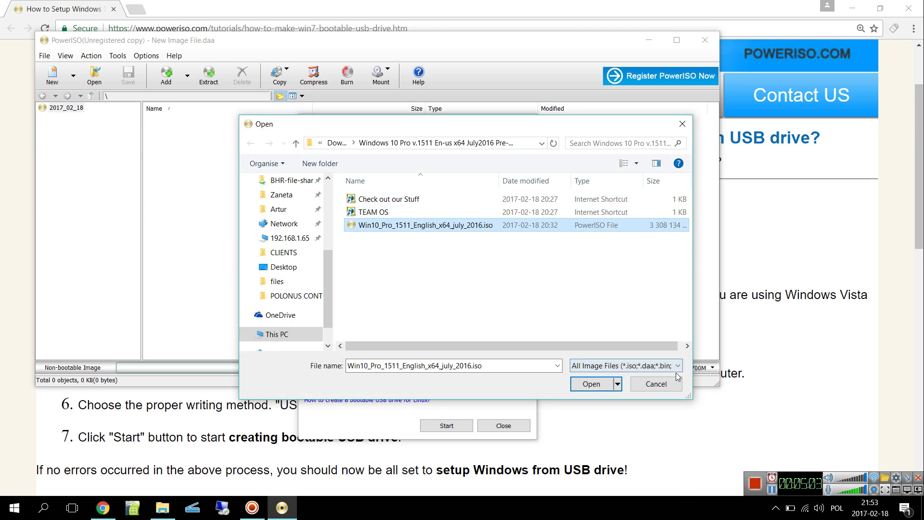
key(Return)
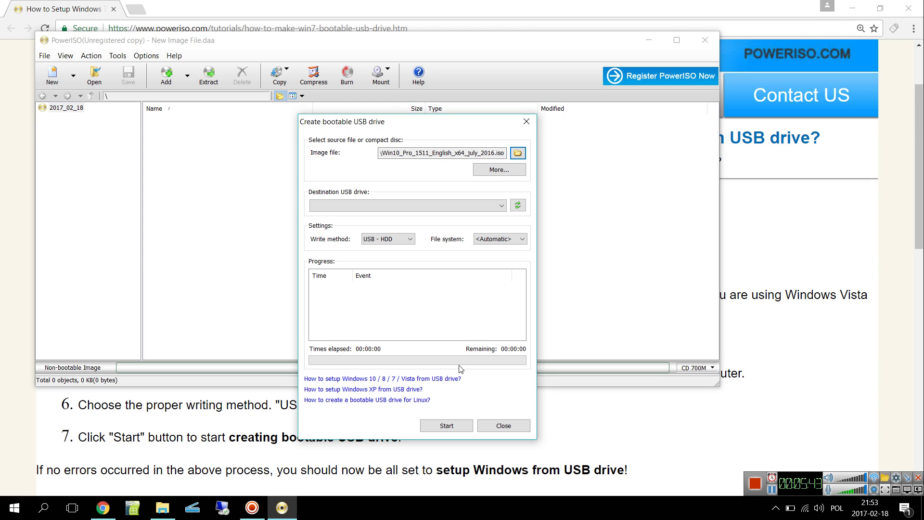
click(446, 427)
click(504, 426)
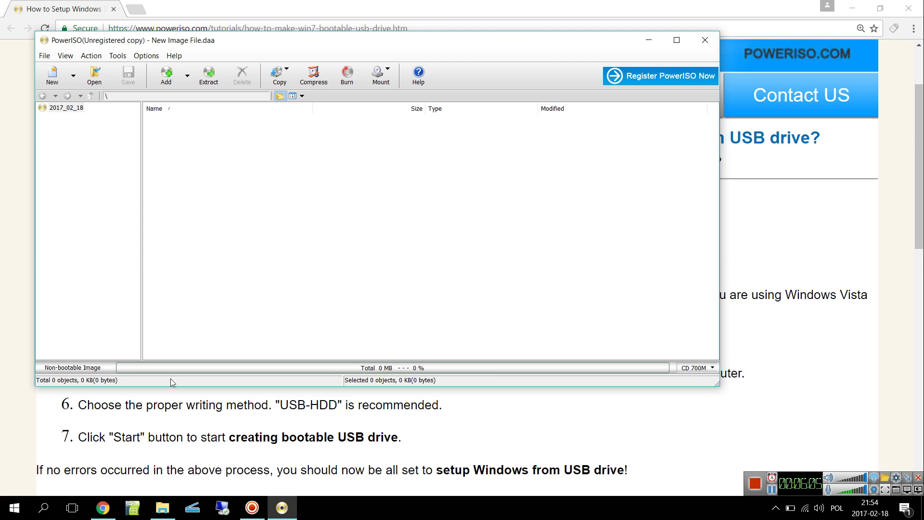
Back in the Chrome tutorial, read items 1 and 3: start PowerISO, then Tools > Create Bootable USB Drive.
click(72, 431)
scroll(72, 431, down, 2)
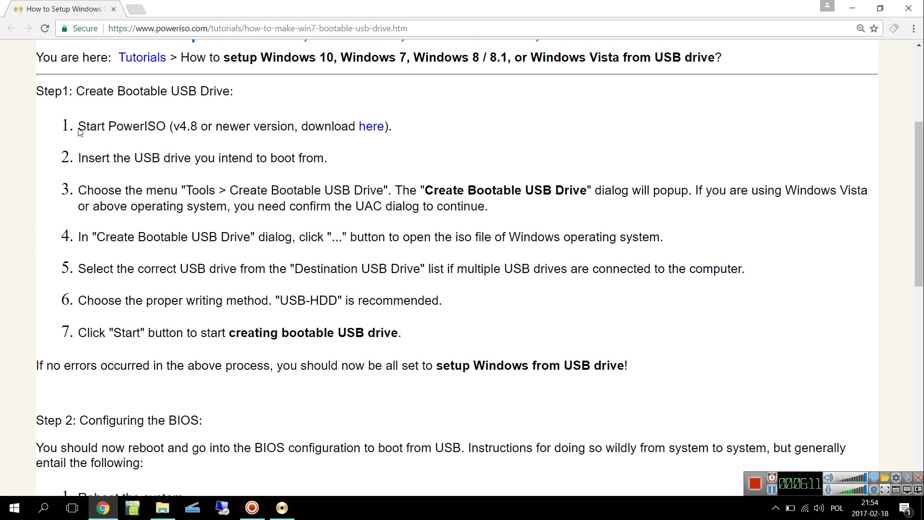
drag(79, 128, 130, 138)
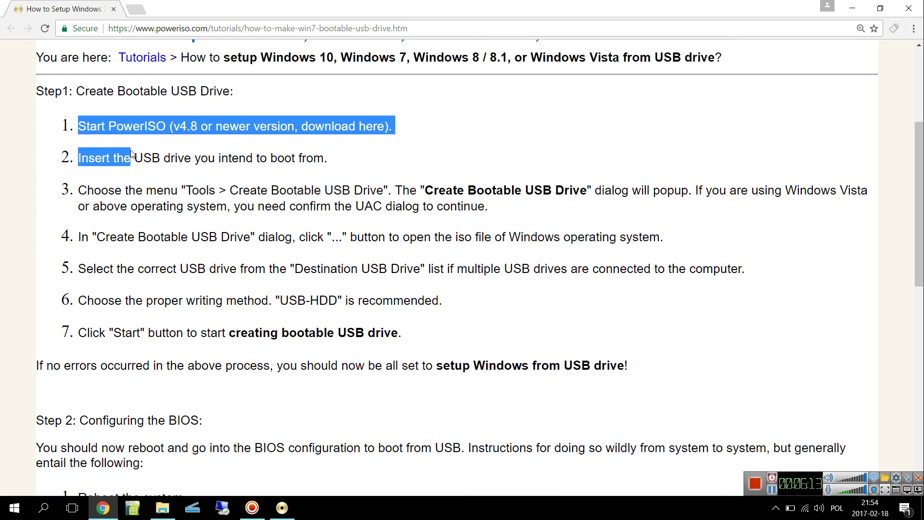
click(126, 158)
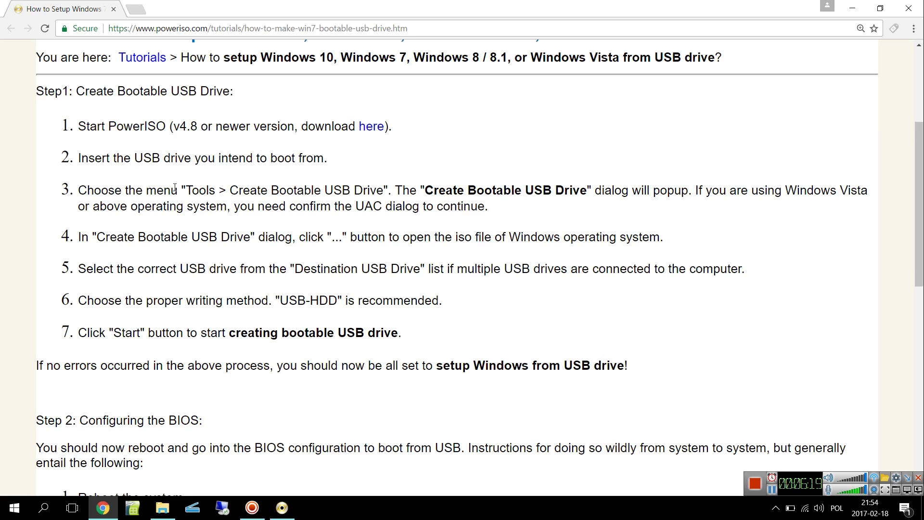
drag(175, 188, 357, 190)
scroll(412, 195, down, 1)
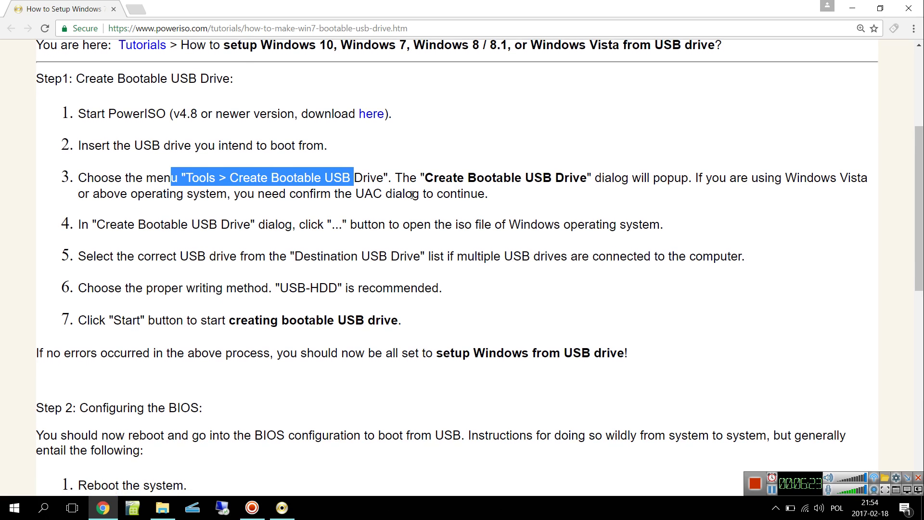
click(457, 237)
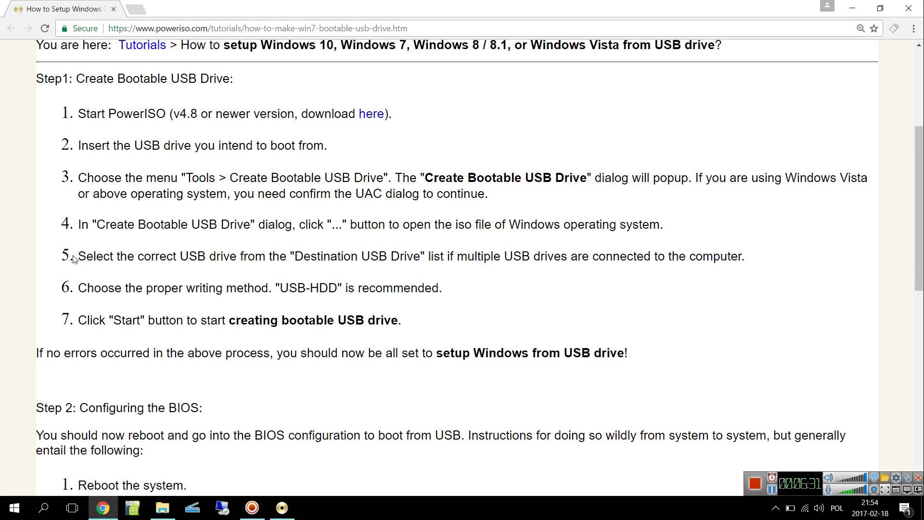
Read items 5 and 6: choose the Destination USB Drive and the recommended USB-HDD writing method.
drag(75, 258, 322, 259)
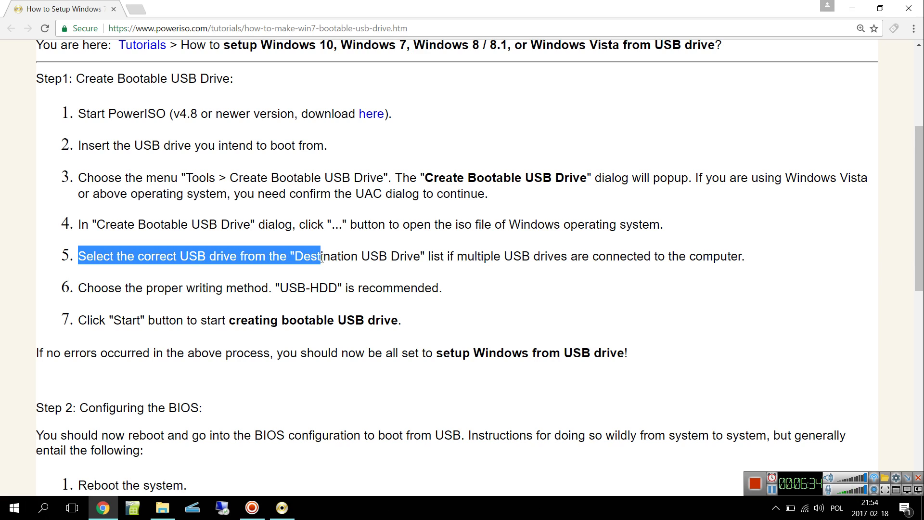
click(409, 261)
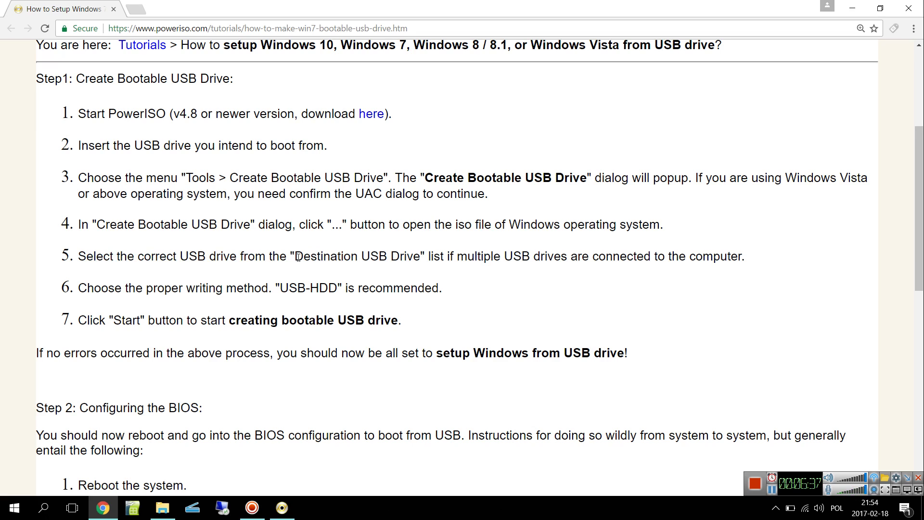
drag(294, 256, 357, 260)
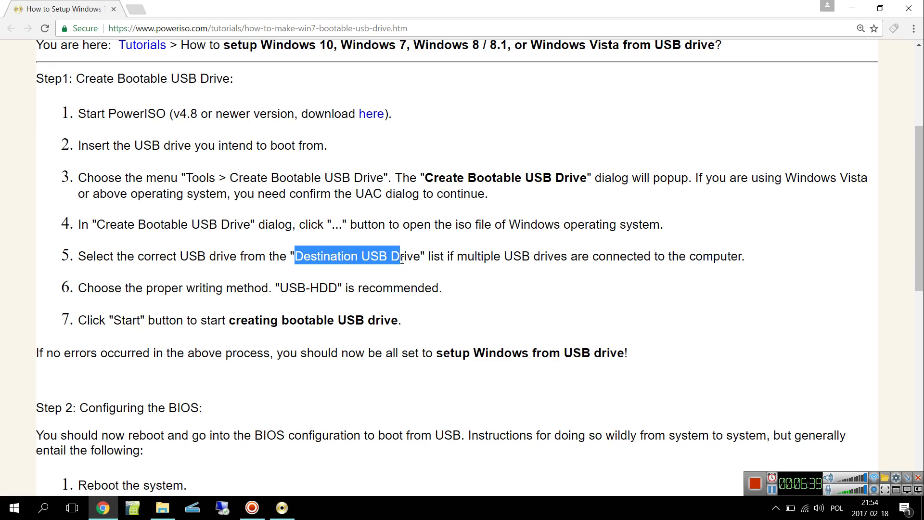
drag(402, 260, 423, 262)
click(423, 262)
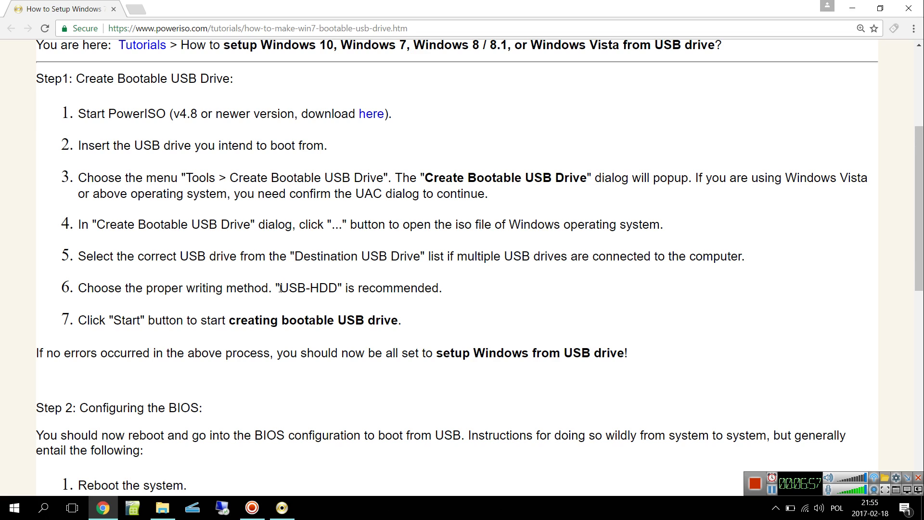
drag(281, 288, 340, 289)
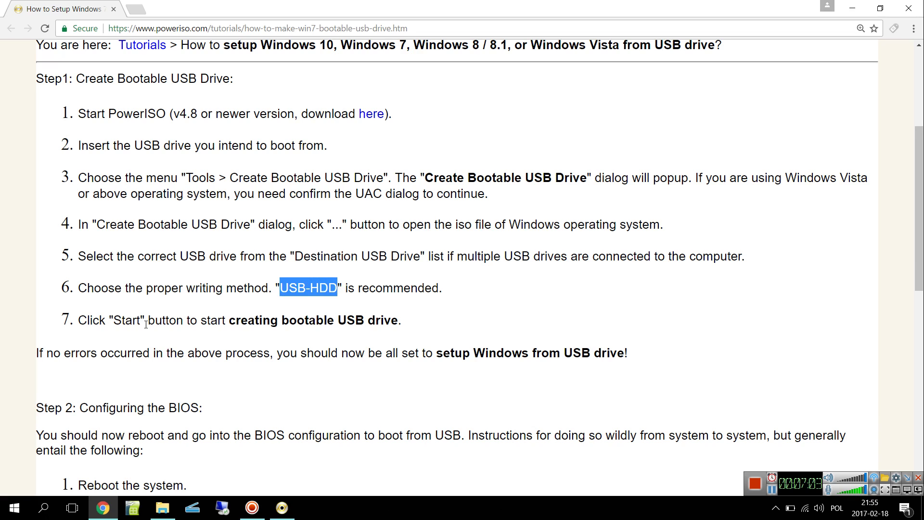
scroll(146, 324, down, 1)
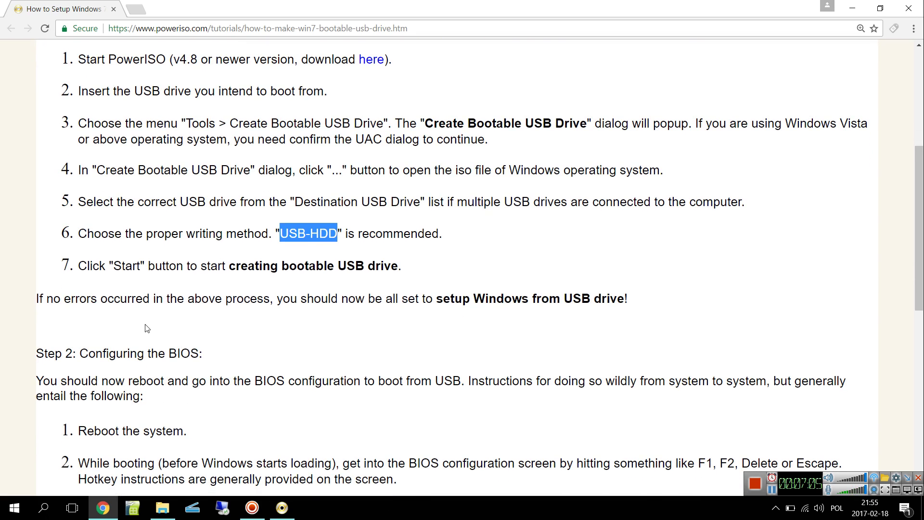
Scroll to Step 2: Configuring the BIOS and mark the word 'USB' in item 4's boot-order instruction.
scroll(147, 328, down, 1)
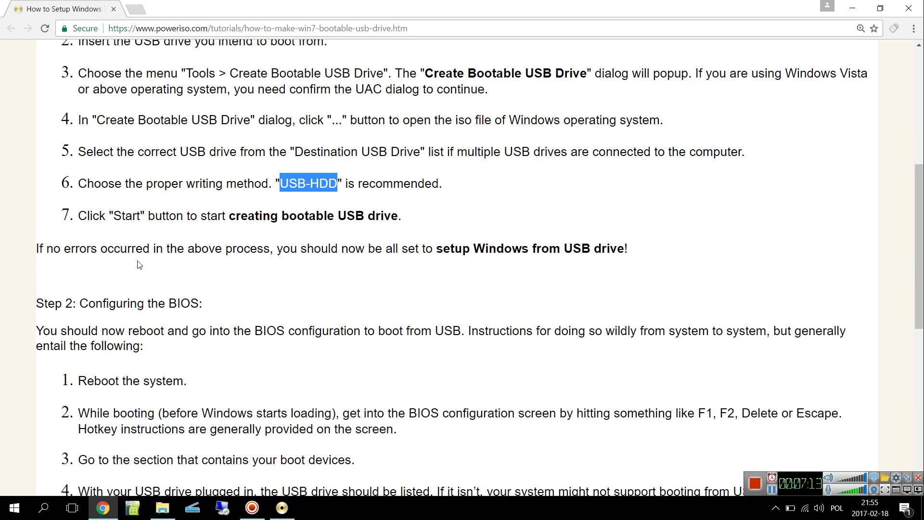
scroll(139, 265, down, 2)
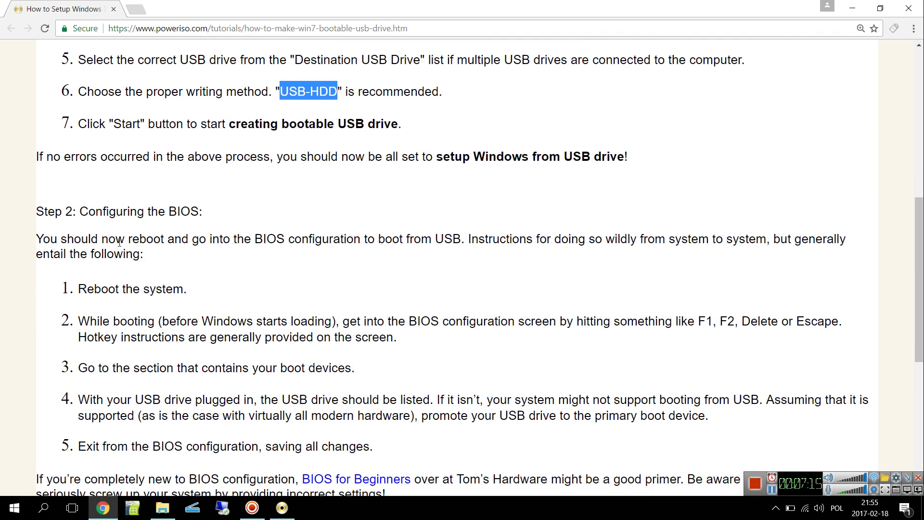
scroll(111, 226, down, 1)
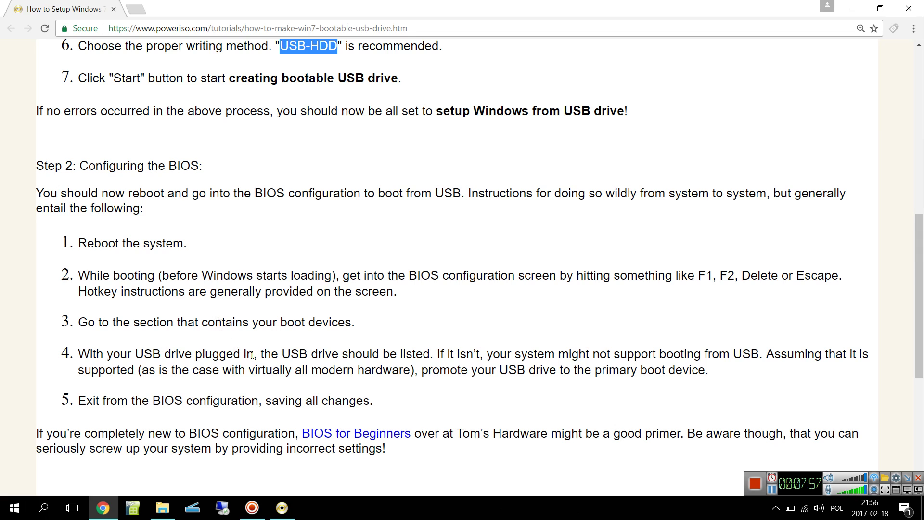
double_click(282, 353)
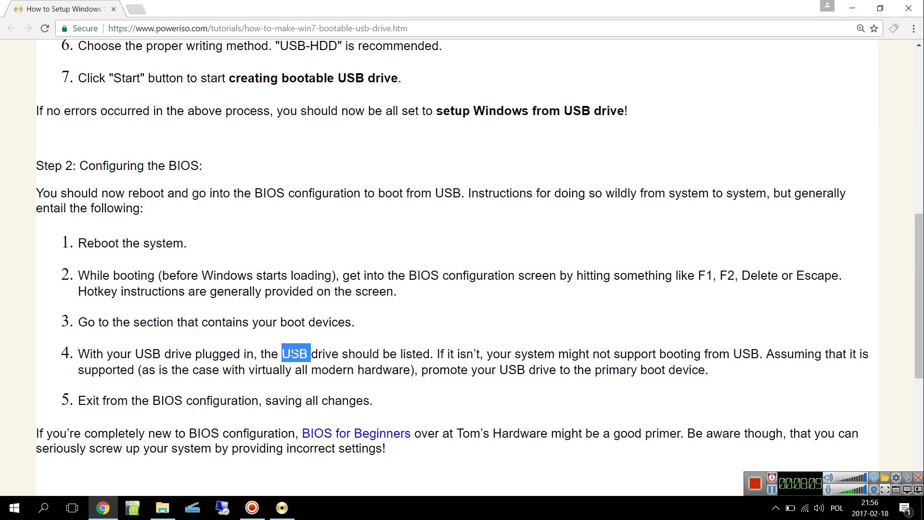
click(316, 355)
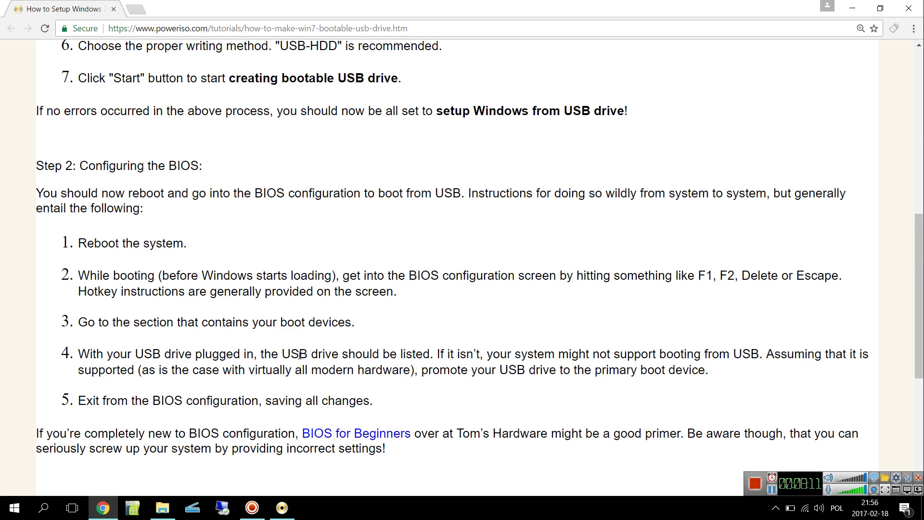
double_click(296, 353)
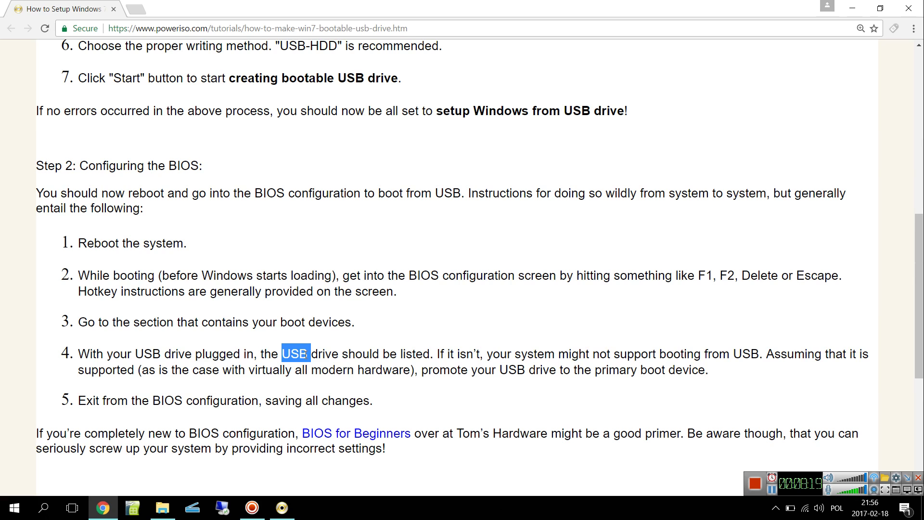
scroll(306, 354, down, 2)
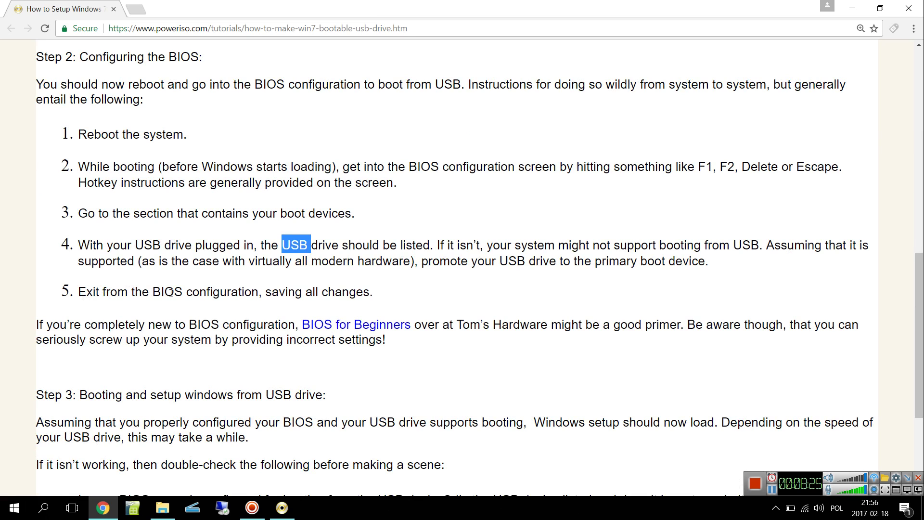
scroll(171, 292, down, 2)
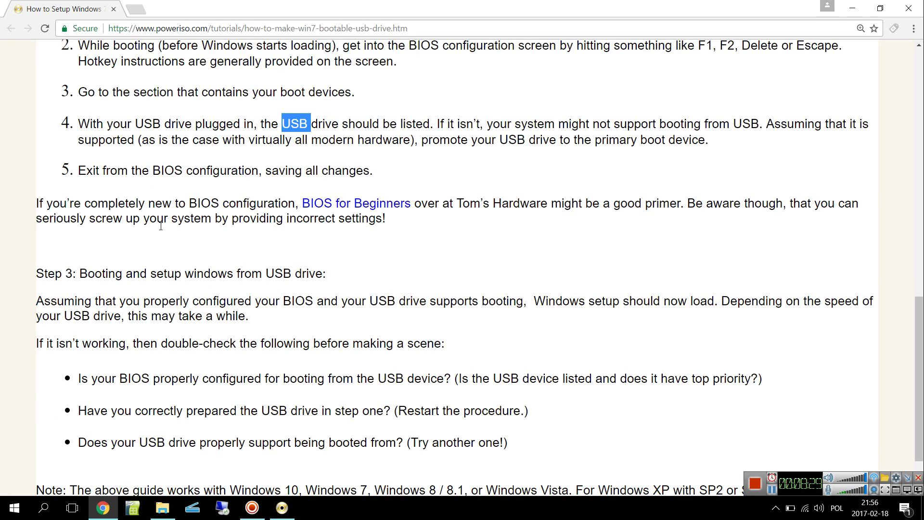
Scroll through Step 3's troubleshooting checks at the bottom of the tutorial and partway back up.
scroll(164, 203, down, 2)
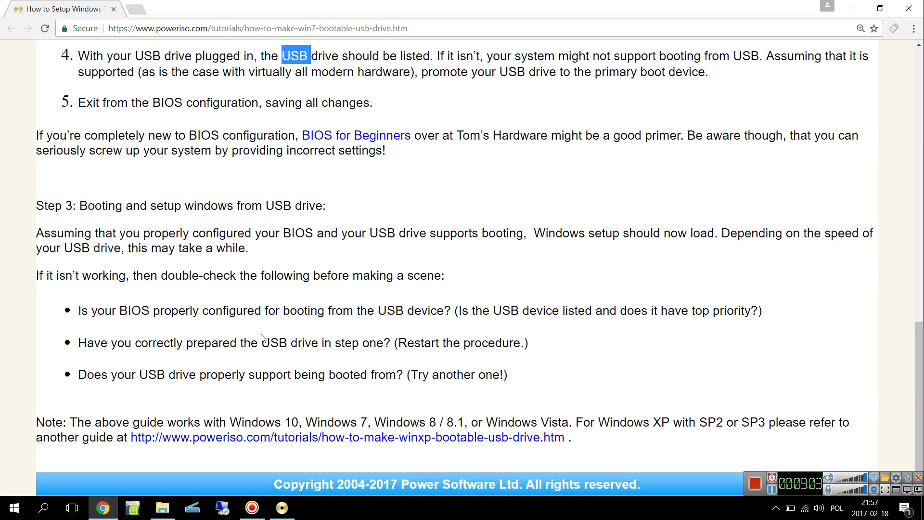
scroll(262, 338, up, 10)
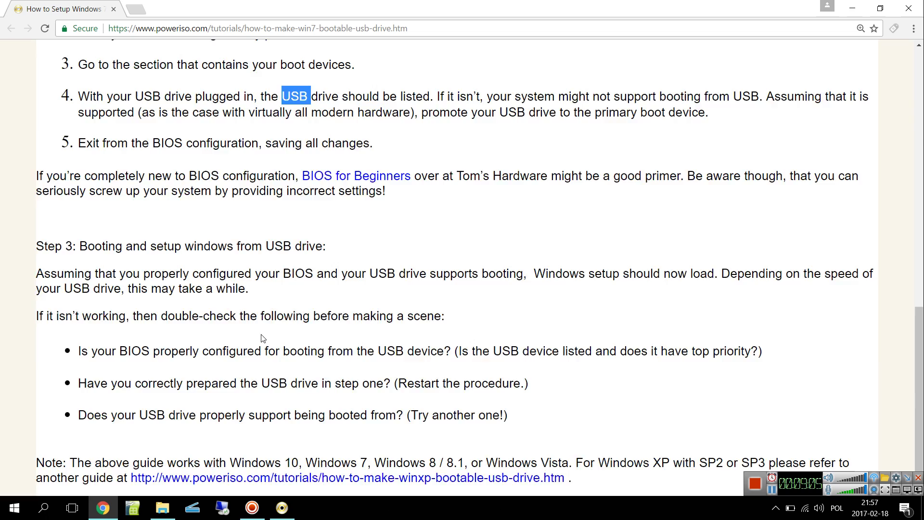
scroll(280, 259, up, 2)
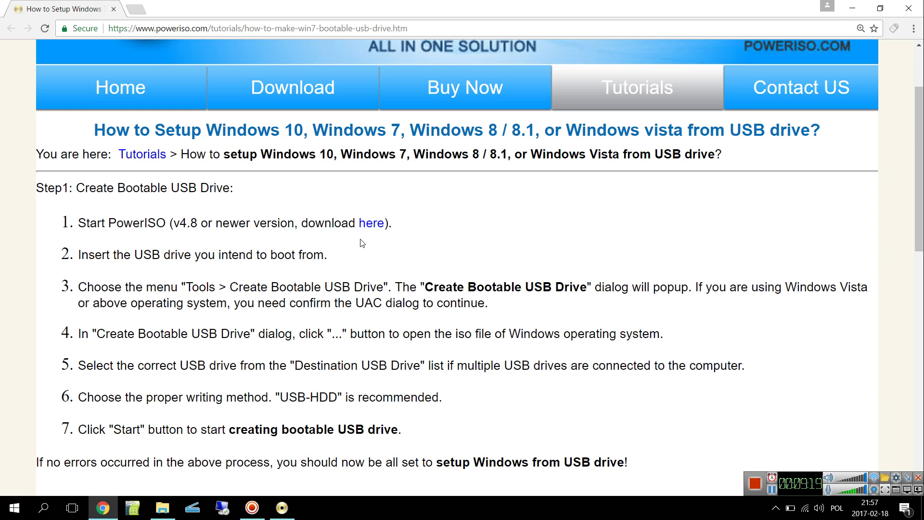
scroll(362, 242, down, 10)
Reread the troubleshooting bullets, marking 'top priority' in the first and 'one' in the last.
scroll(362, 242, down, 4)
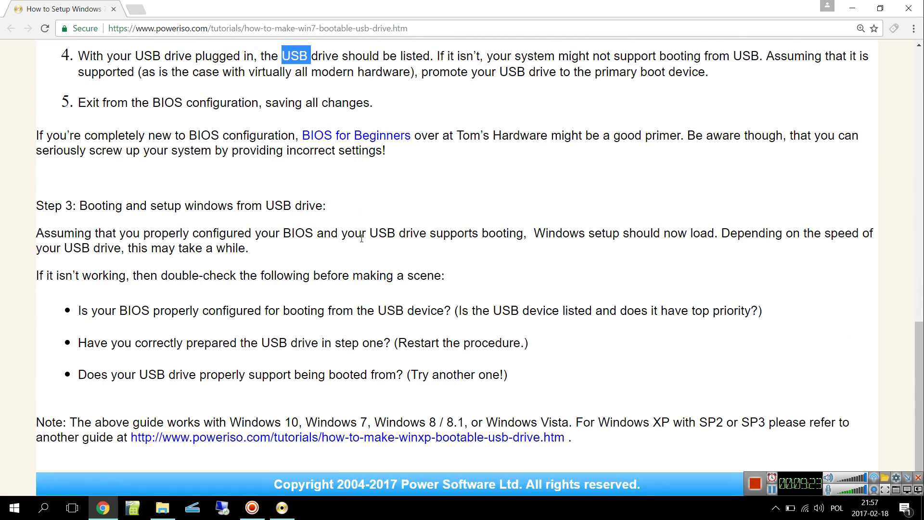
click(230, 312)
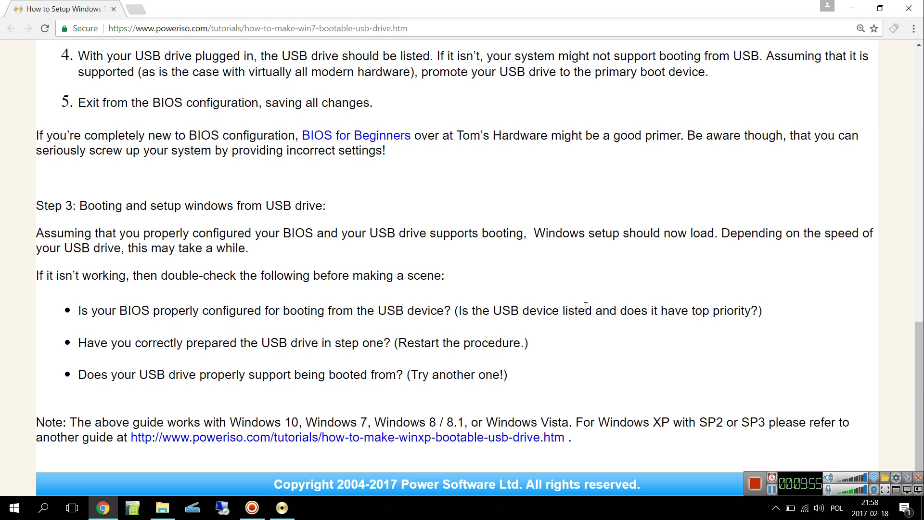
drag(681, 310, 752, 310)
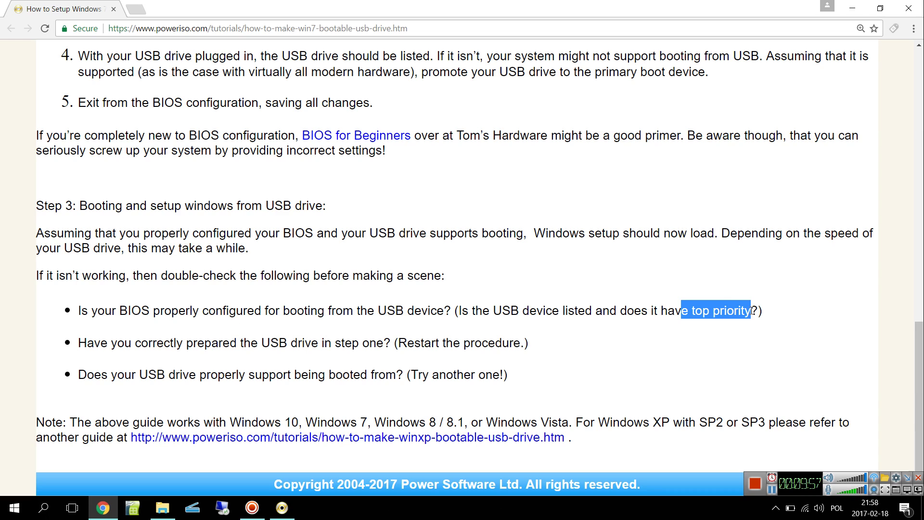
click(753, 310)
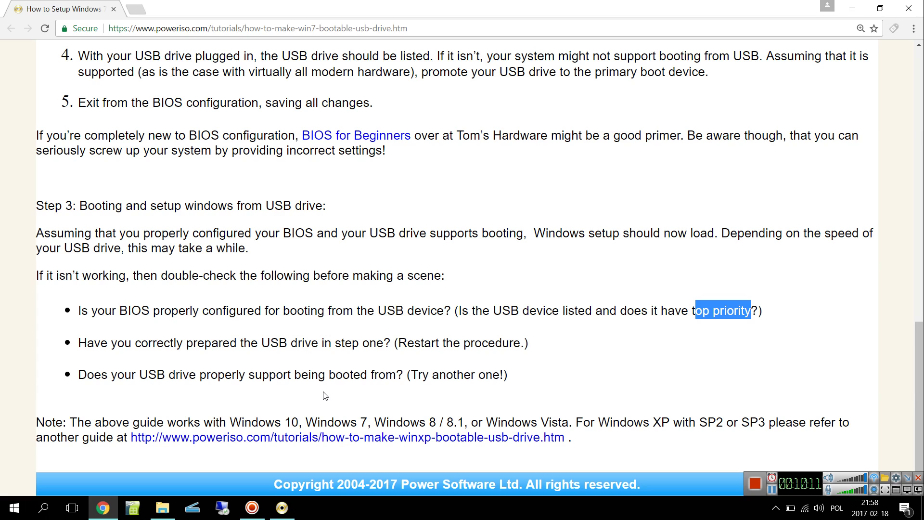
double_click(489, 380)
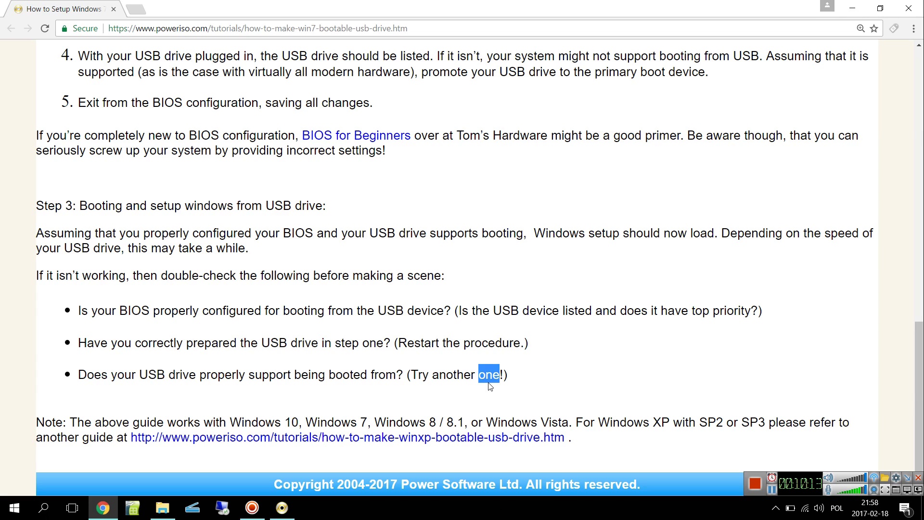
Return the page to the top, bring PowerISO's New Image File.daa window forward and minimise Chrome.
key(Home)
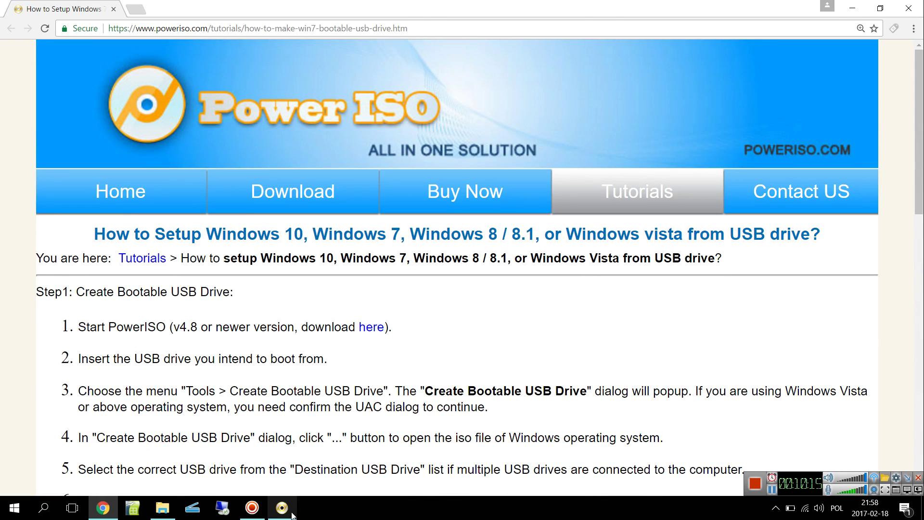
click(291, 512)
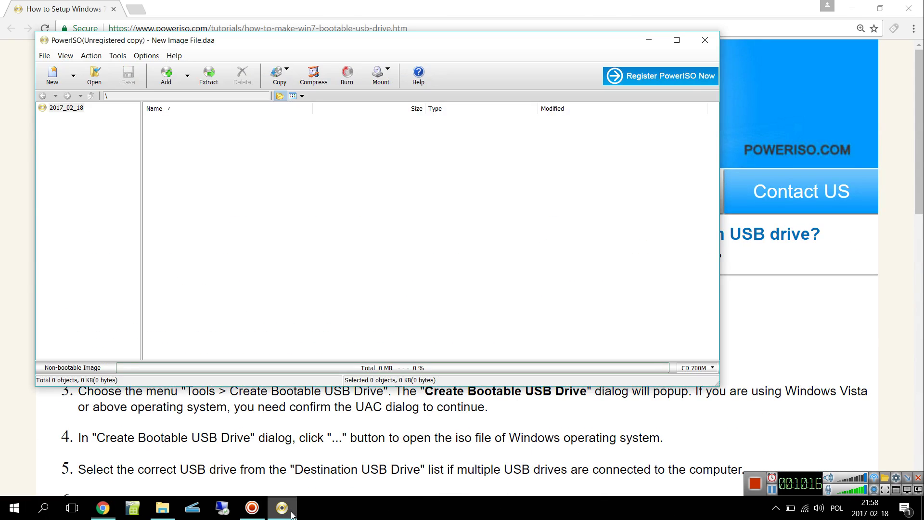
click(855, 6)
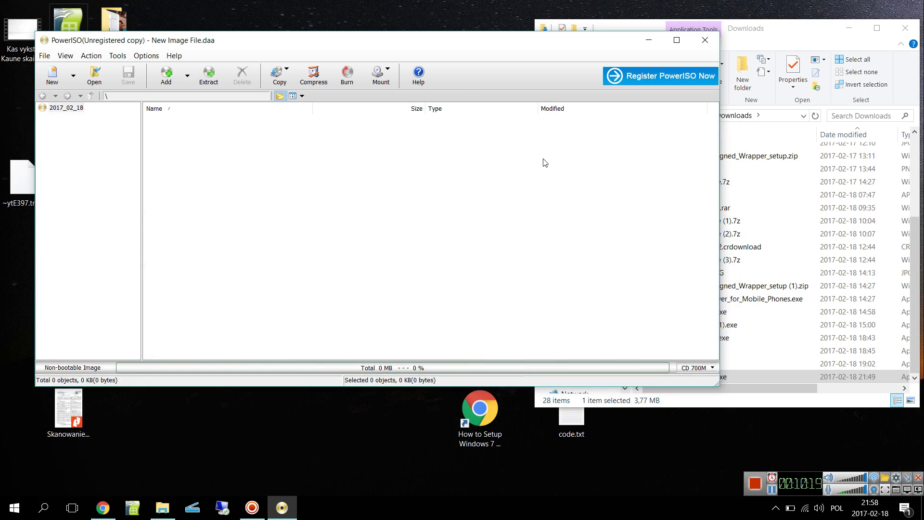